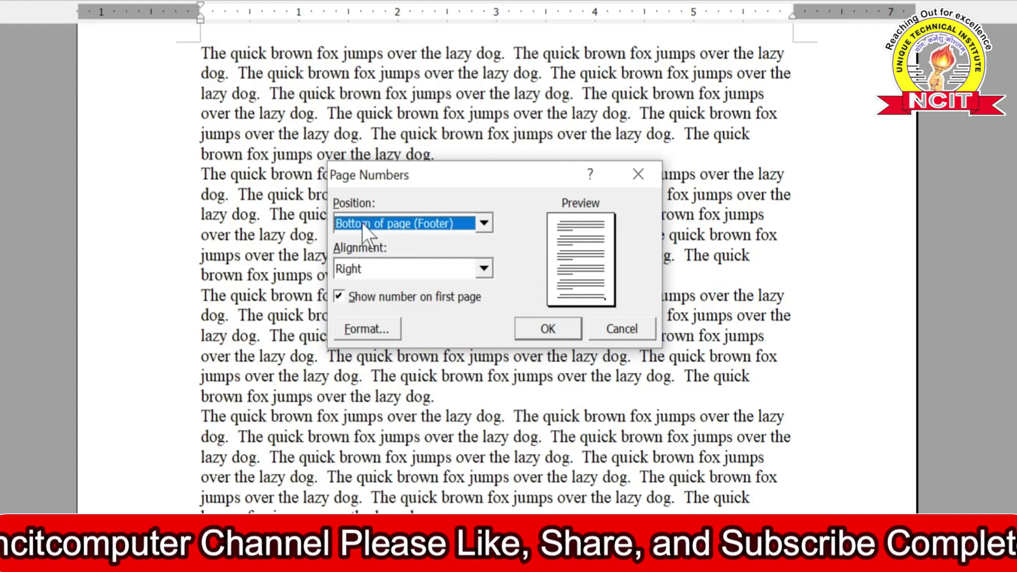
# Step: Try the page number positions Top of page (Header), Bottom of page (Footer), Vertically Center of Page, Vertically Inside and Vertically Outside
pyautogui.click(485, 223)
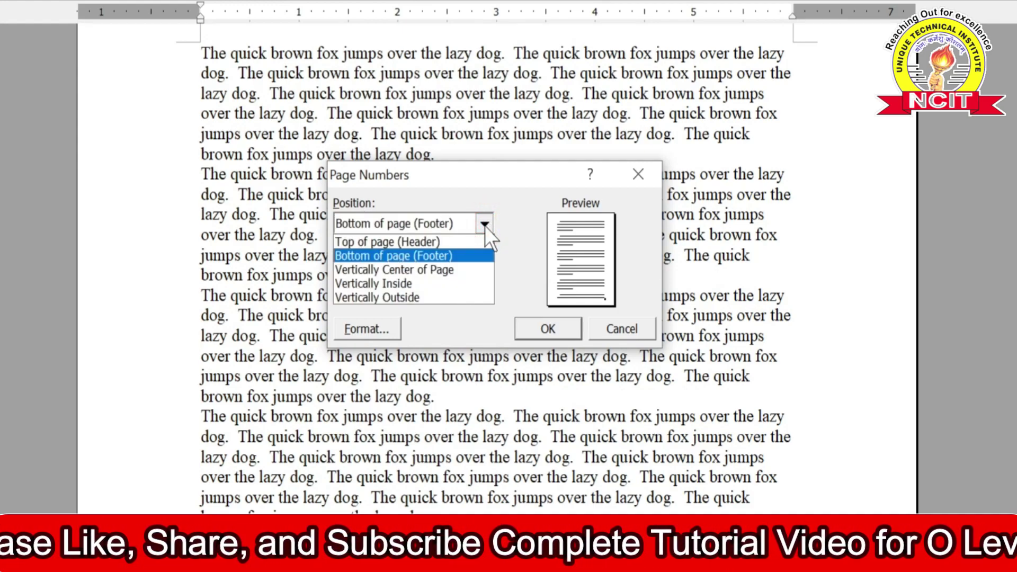
pyautogui.click(402, 243)
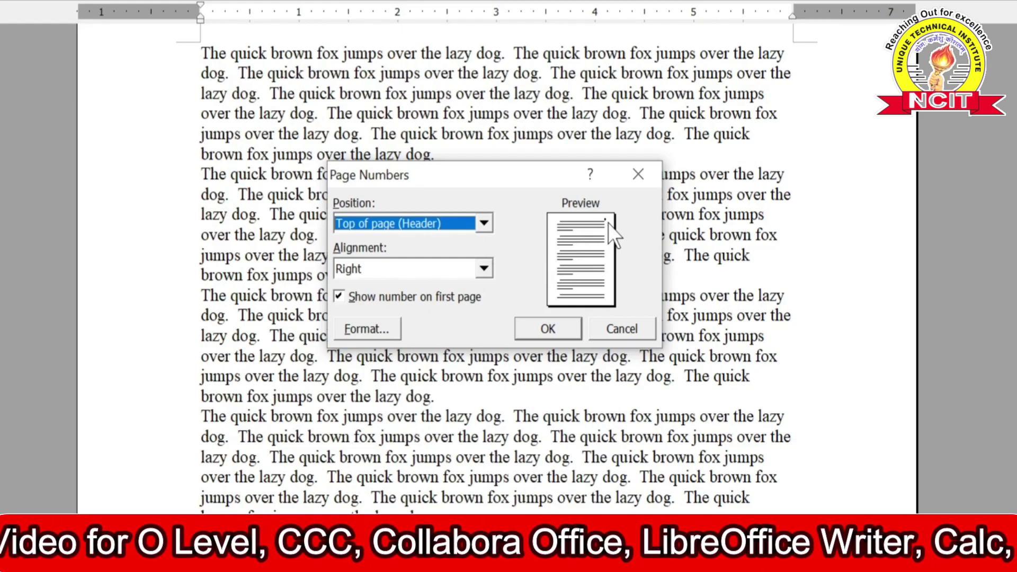
pyautogui.click(404, 224)
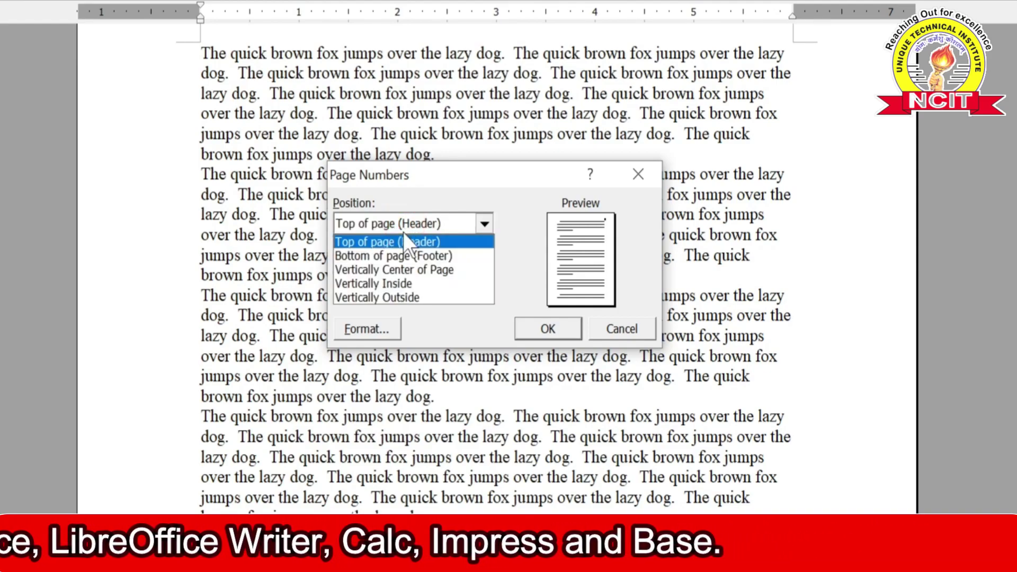
pyautogui.click(385, 256)
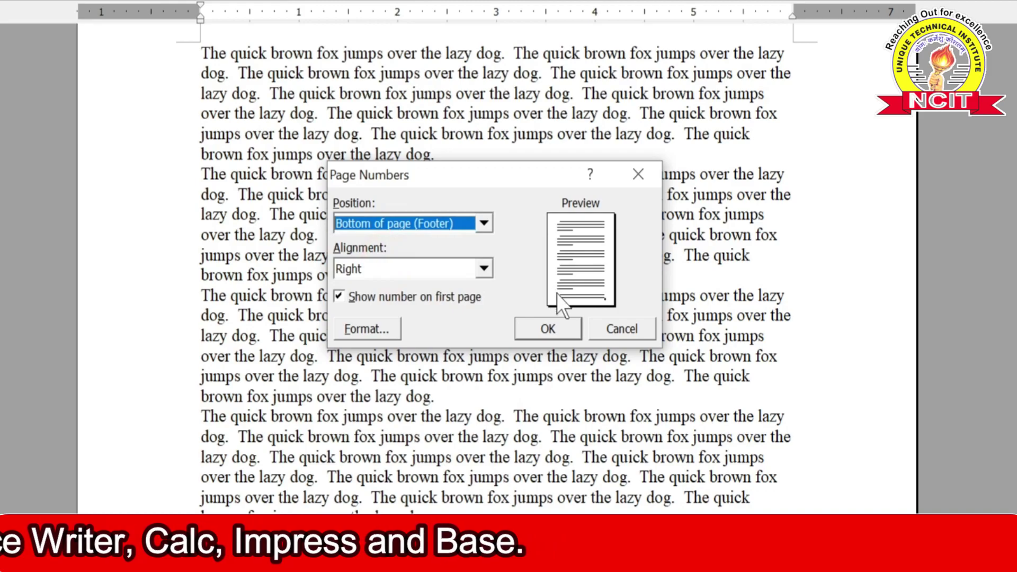
pyautogui.click(483, 221)
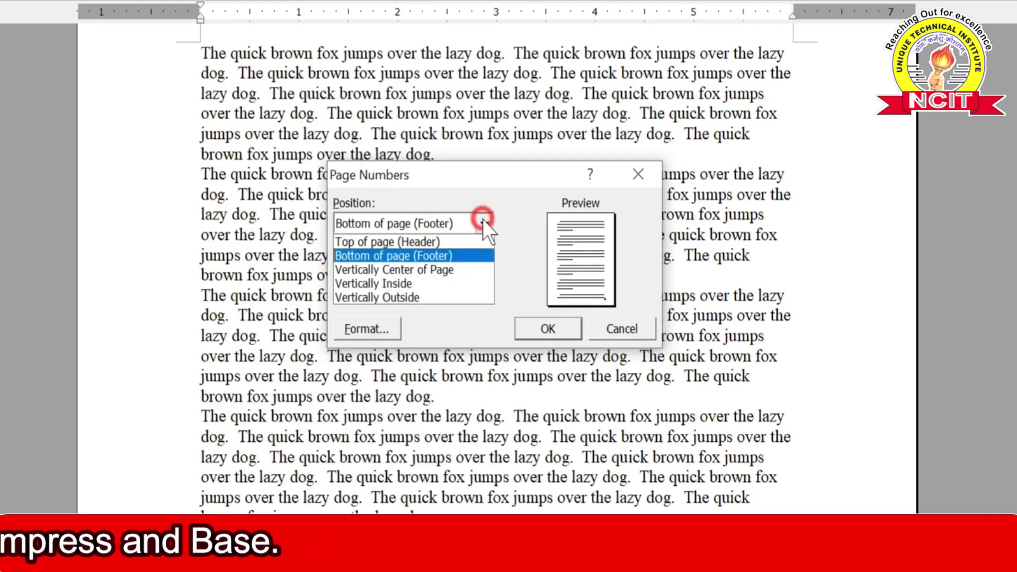
pyautogui.click(408, 271)
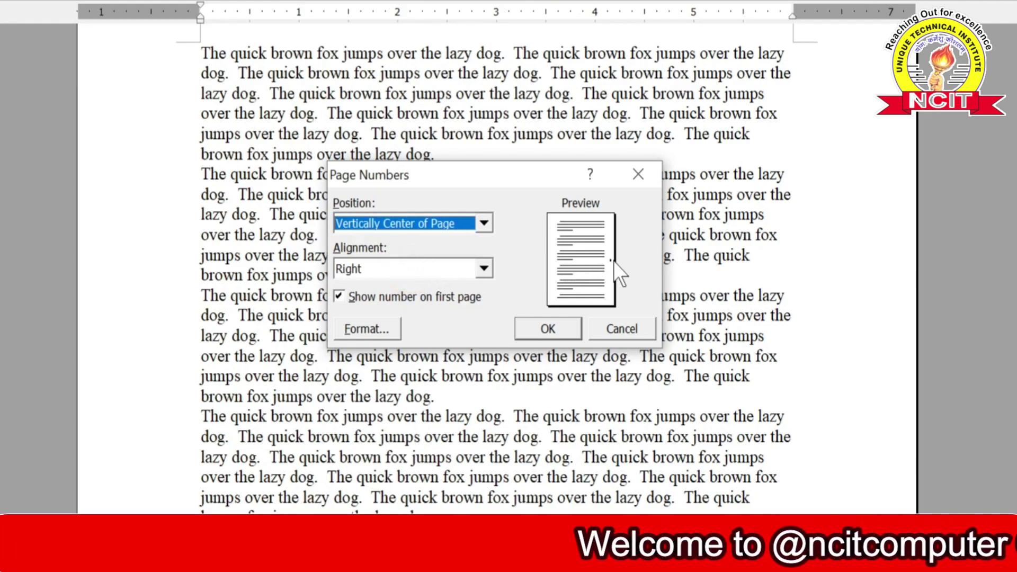
pyautogui.click(483, 223)
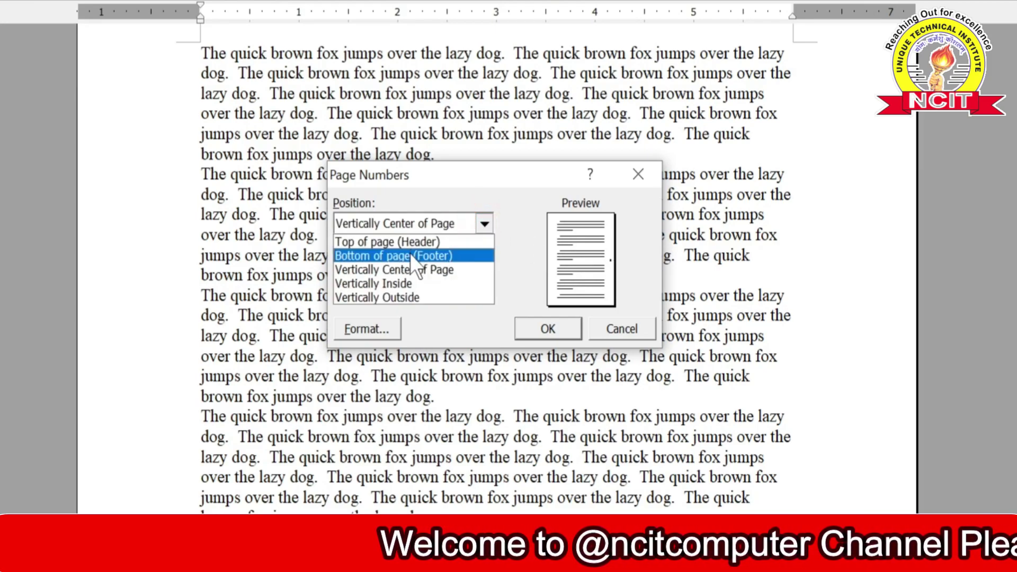
pyautogui.click(410, 283)
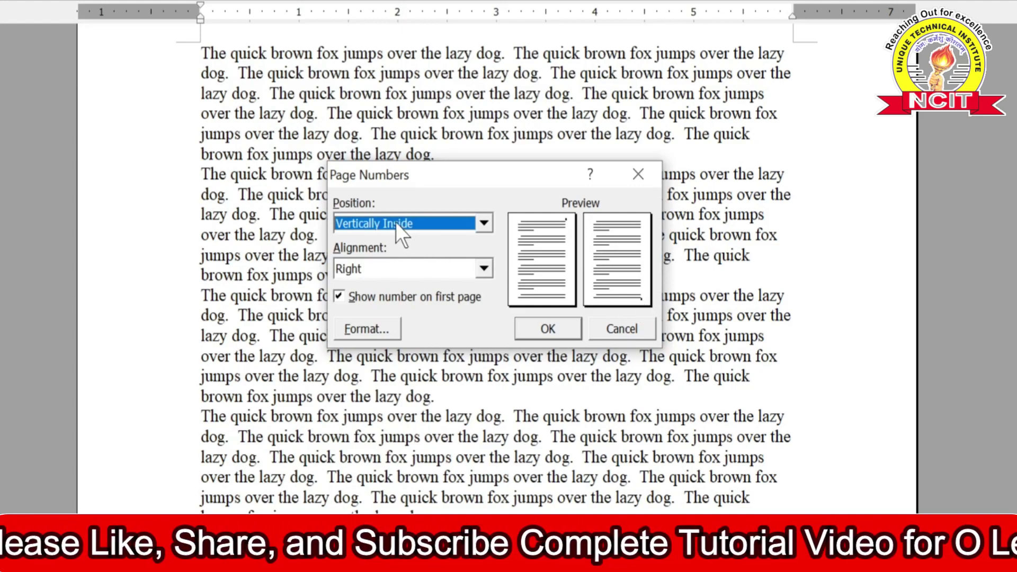
pyautogui.click(483, 223)
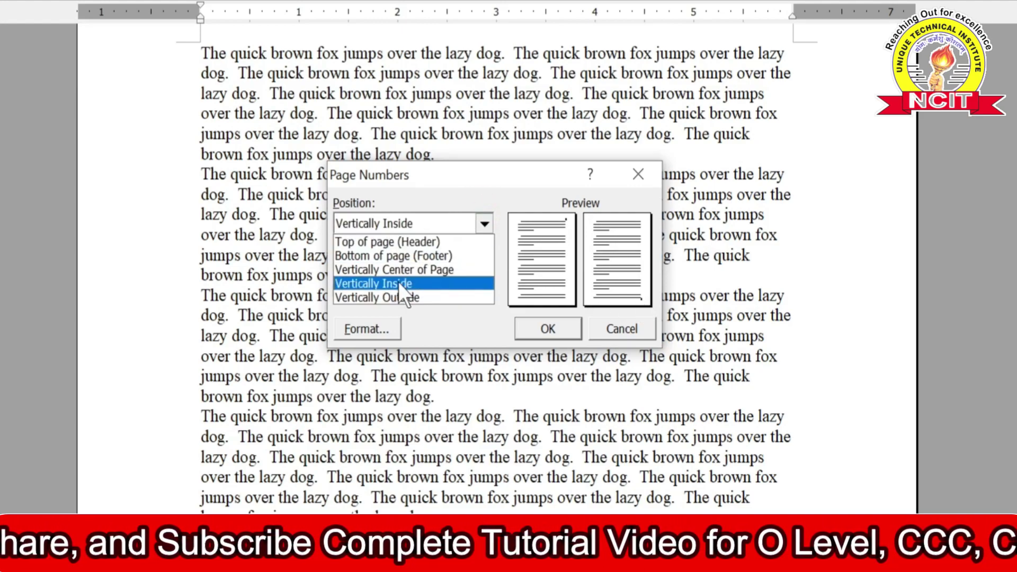
pyautogui.click(399, 297)
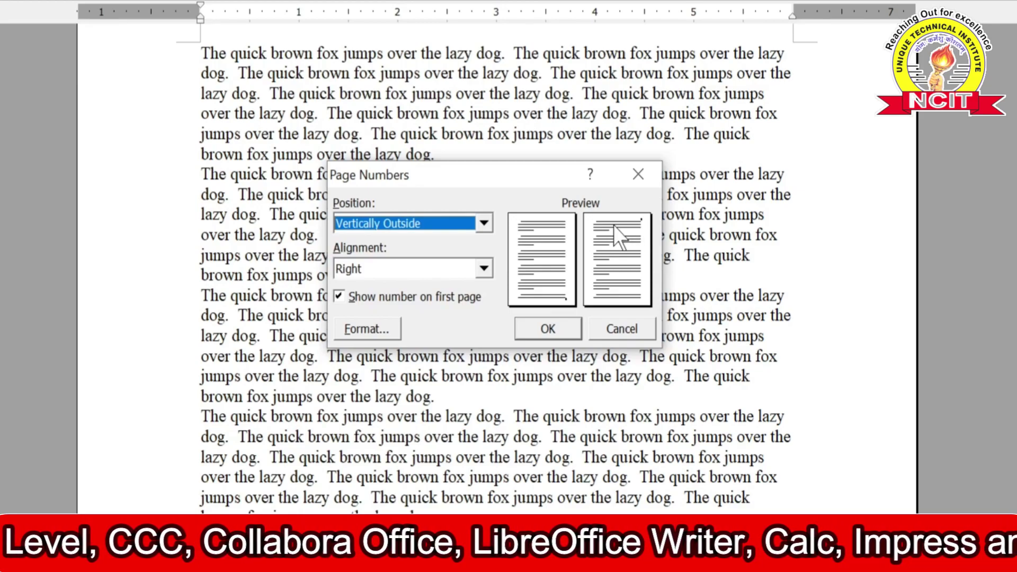
# Step: Set the page number position to Top of page (Header)
pyautogui.click(484, 223)
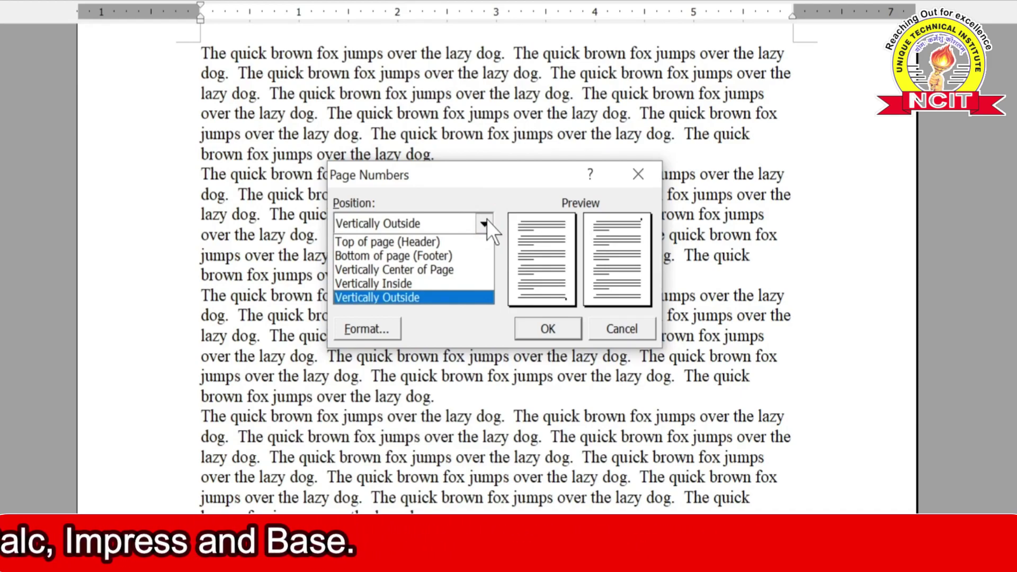
pyautogui.click(416, 243)
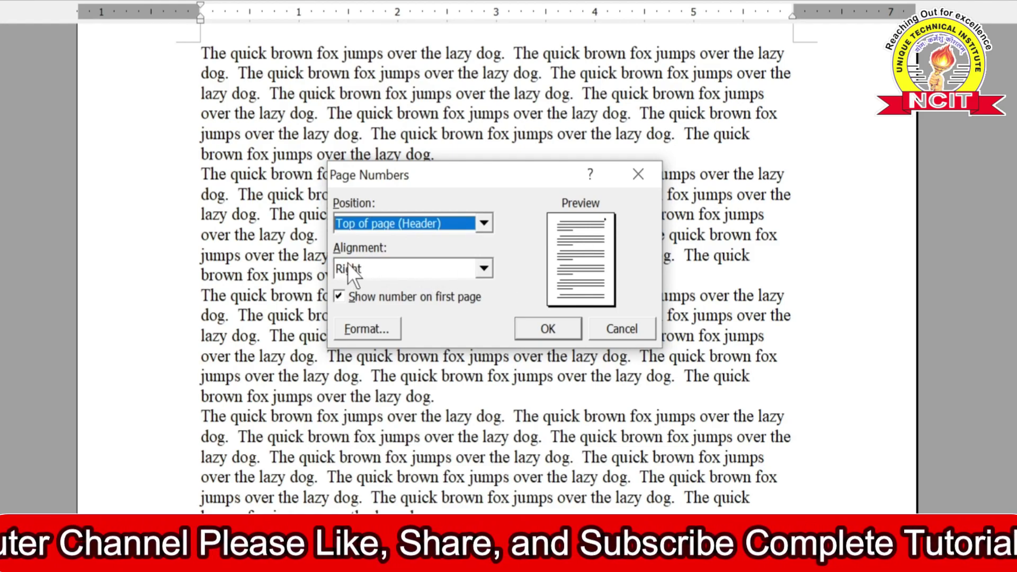
# Step: Try the Left, Center, Right, Inside and Outside page number alignments in turn, ending on Right
pyautogui.click(370, 269)
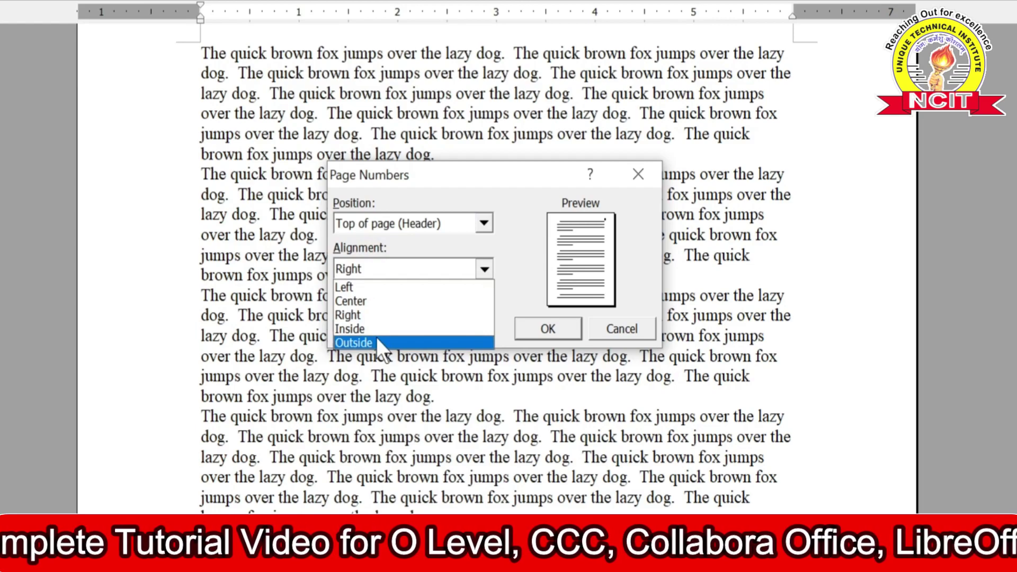
pyautogui.click(375, 284)
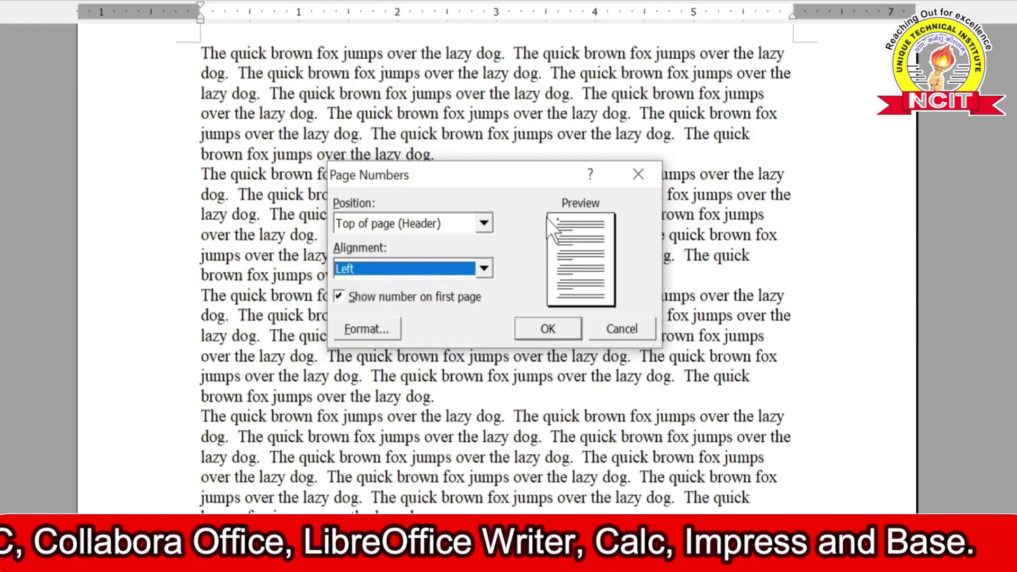
pyautogui.click(475, 263)
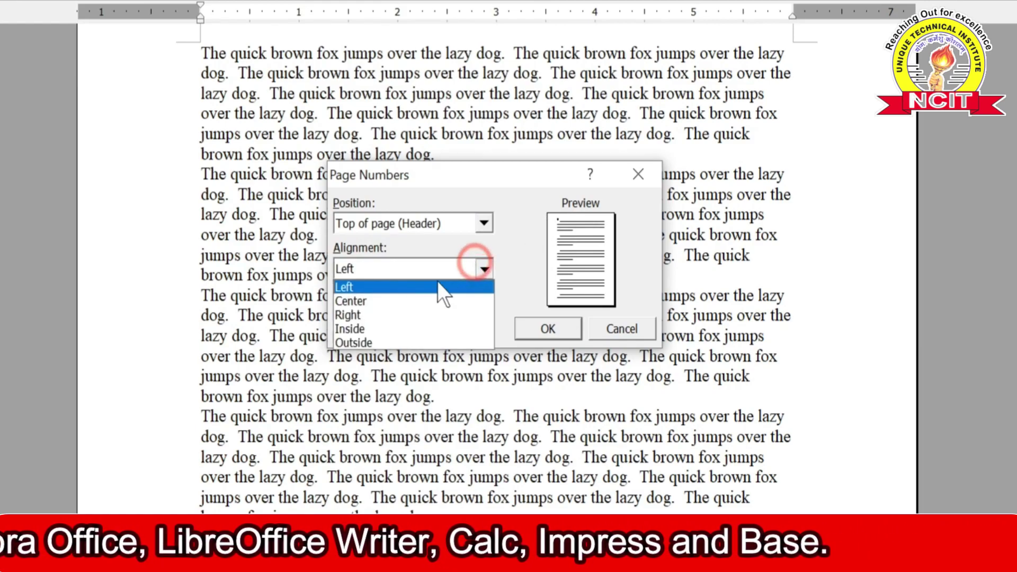
pyautogui.click(399, 297)
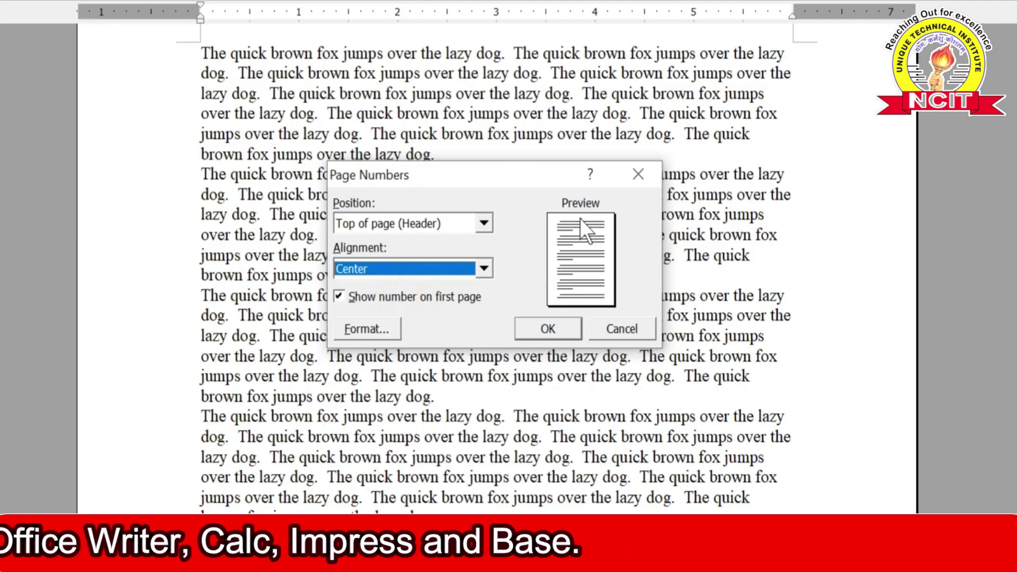
pyautogui.click(485, 270)
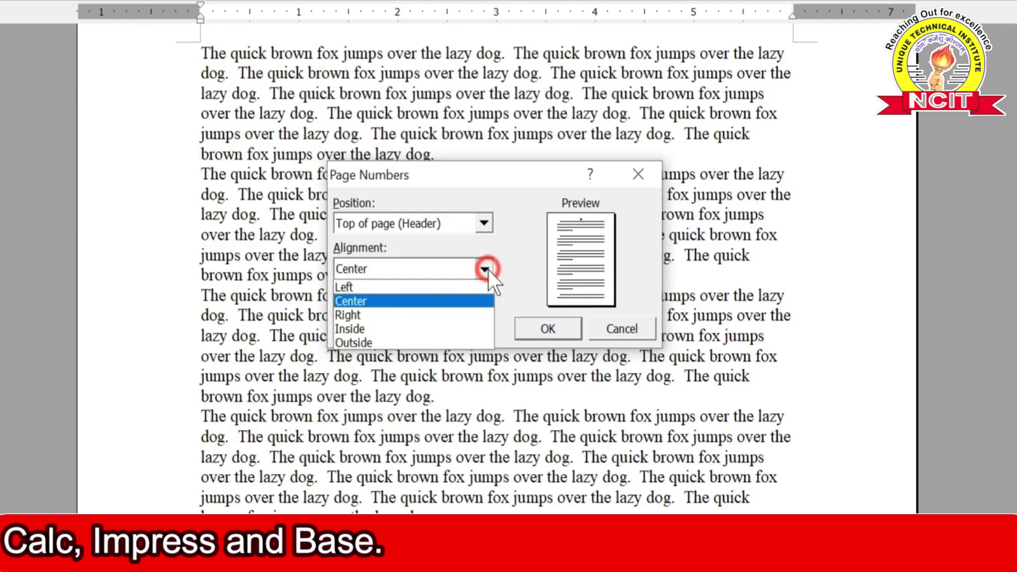
pyautogui.click(416, 318)
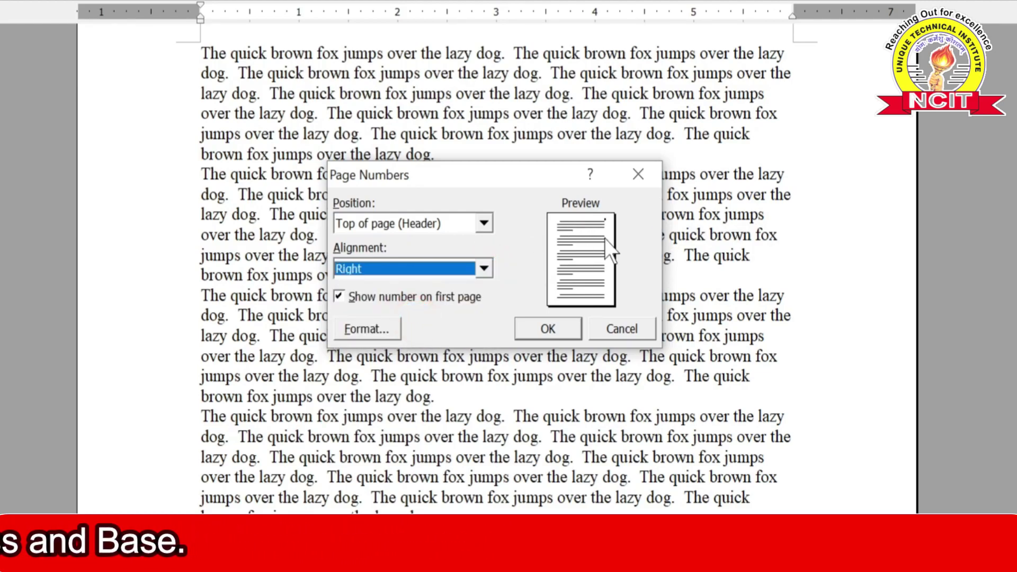
pyautogui.click(490, 266)
pyautogui.click(368, 328)
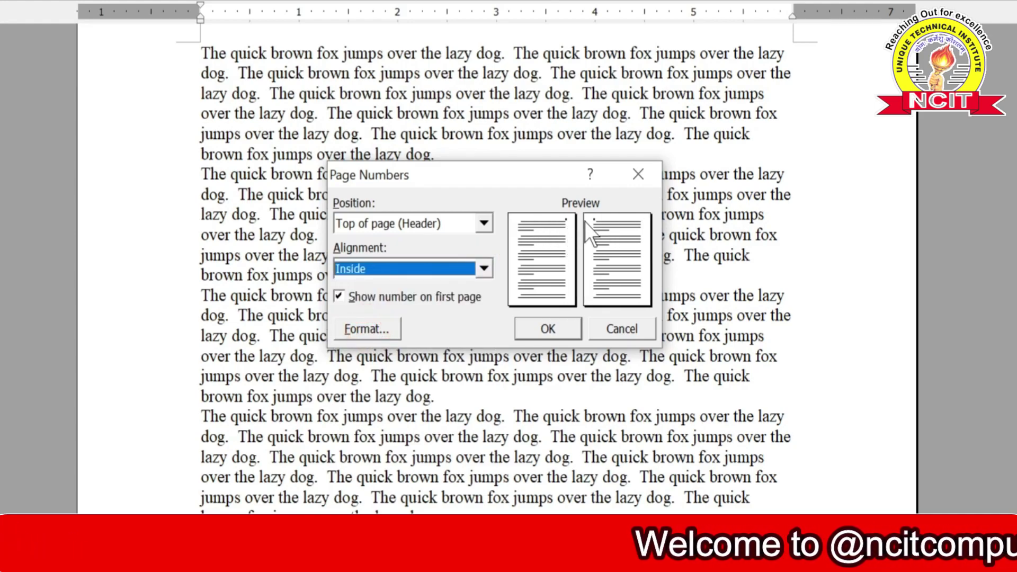
pyautogui.click(486, 268)
pyautogui.click(384, 342)
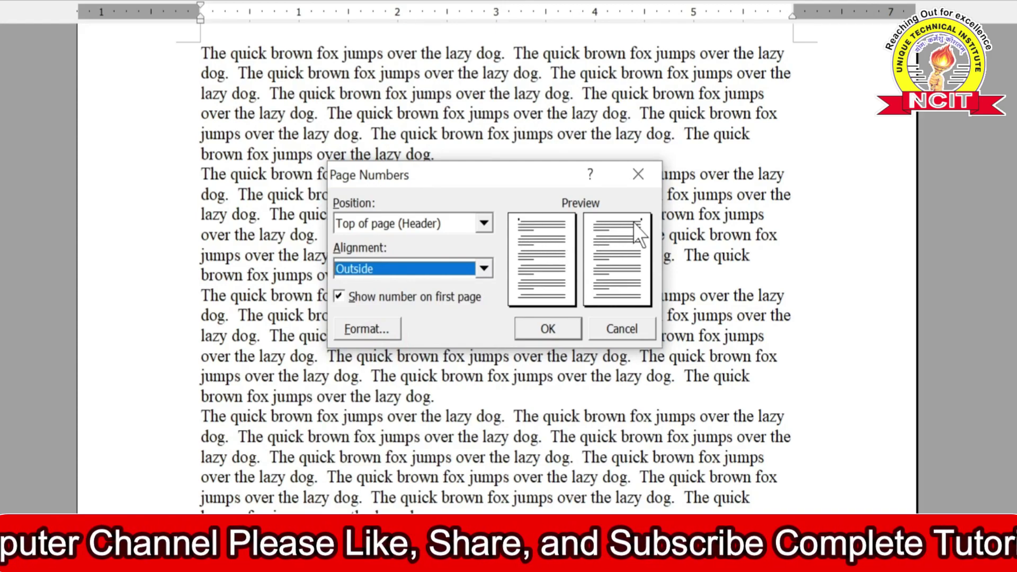
pyautogui.click(484, 270)
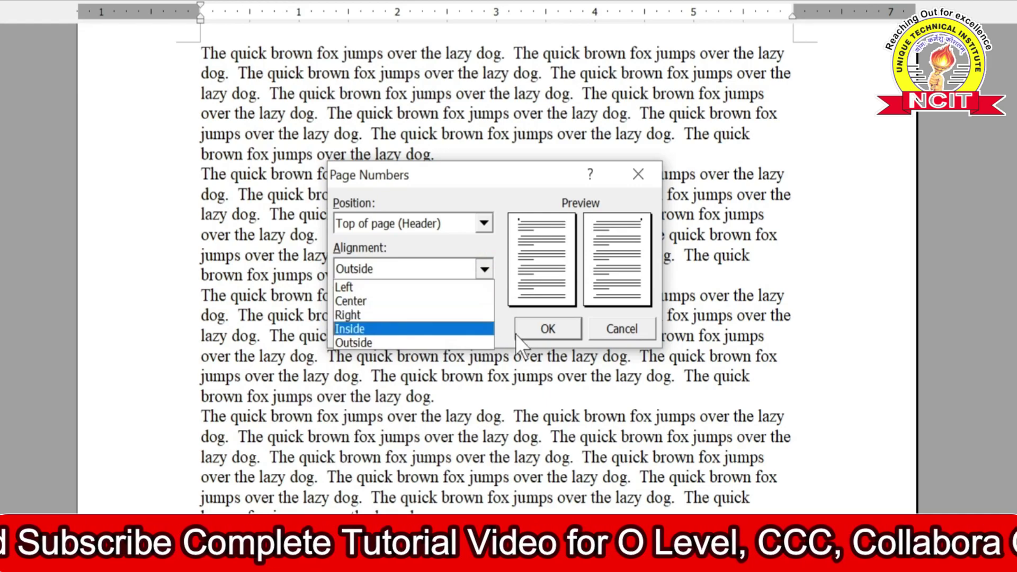
pyautogui.click(384, 318)
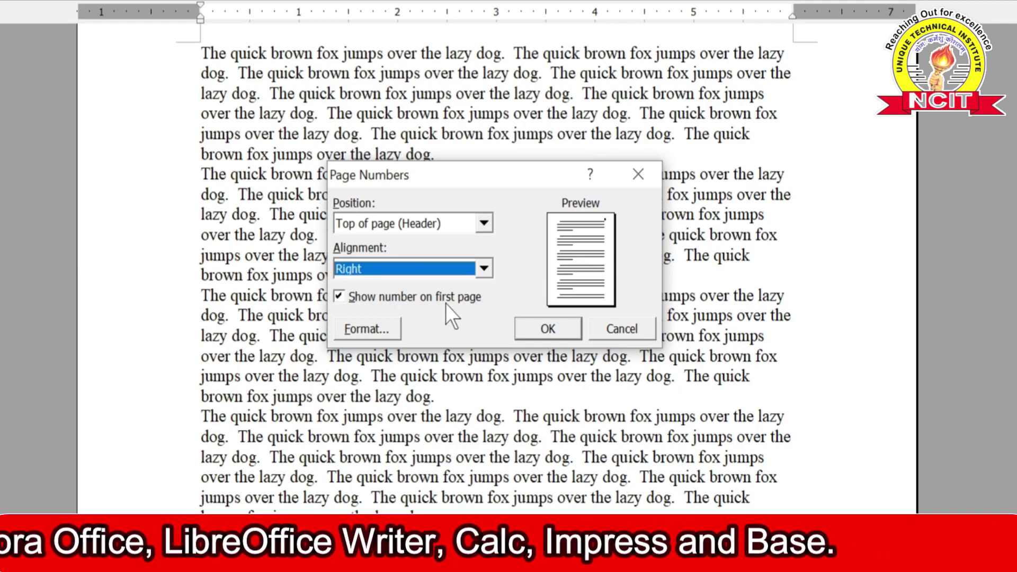
# Step: Open the page number format settings and examine the available number formats, leaving the list without choosing another one
pyautogui.click(360, 329)
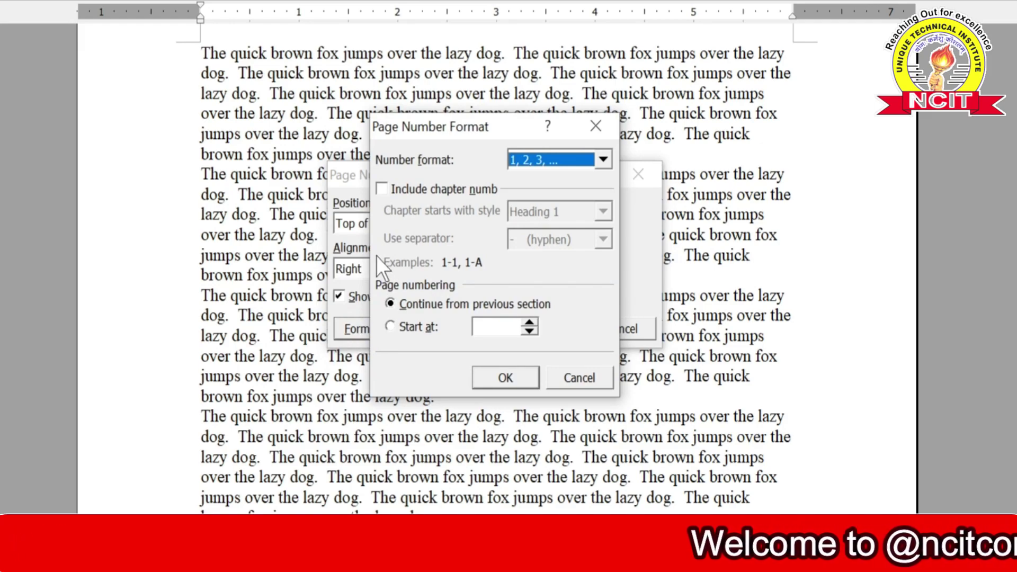
pyautogui.click(604, 160)
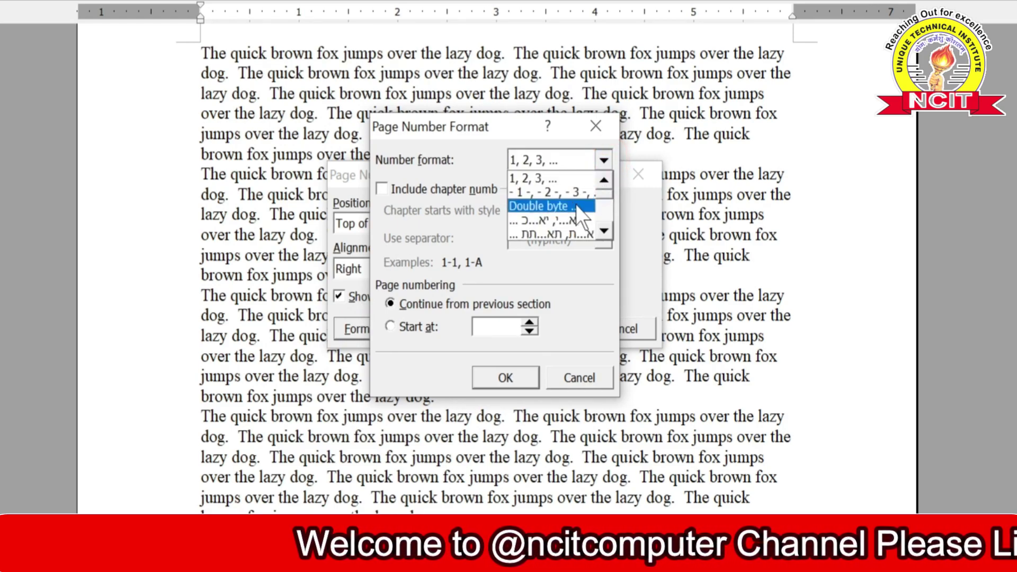
pyautogui.click(604, 231)
pyautogui.click(605, 231)
pyautogui.click(604, 231)
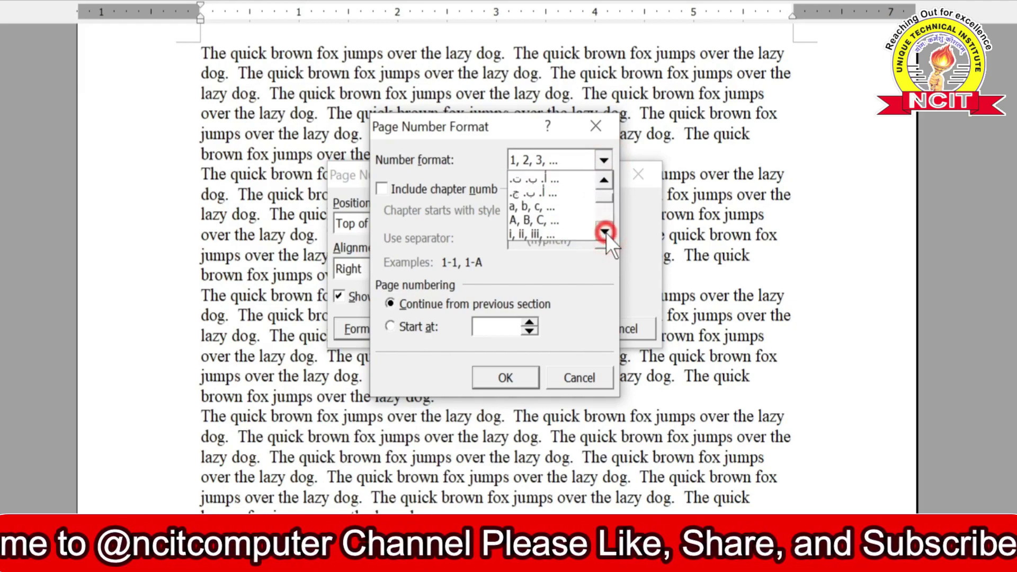
pyautogui.click(604, 231)
pyautogui.click(604, 232)
pyautogui.click(605, 232)
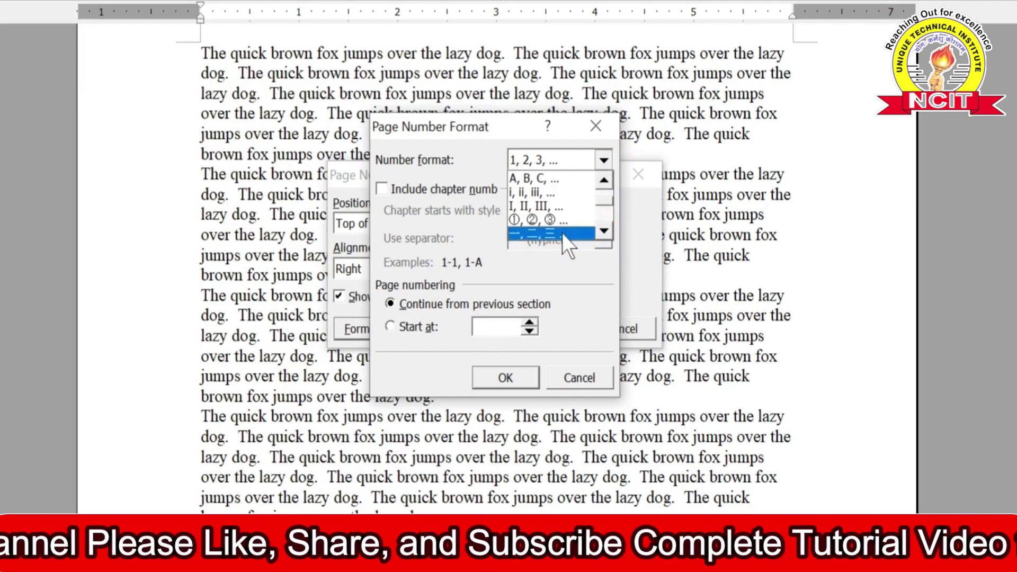
pyautogui.click(605, 231)
pyautogui.click(604, 231)
pyautogui.click(604, 232)
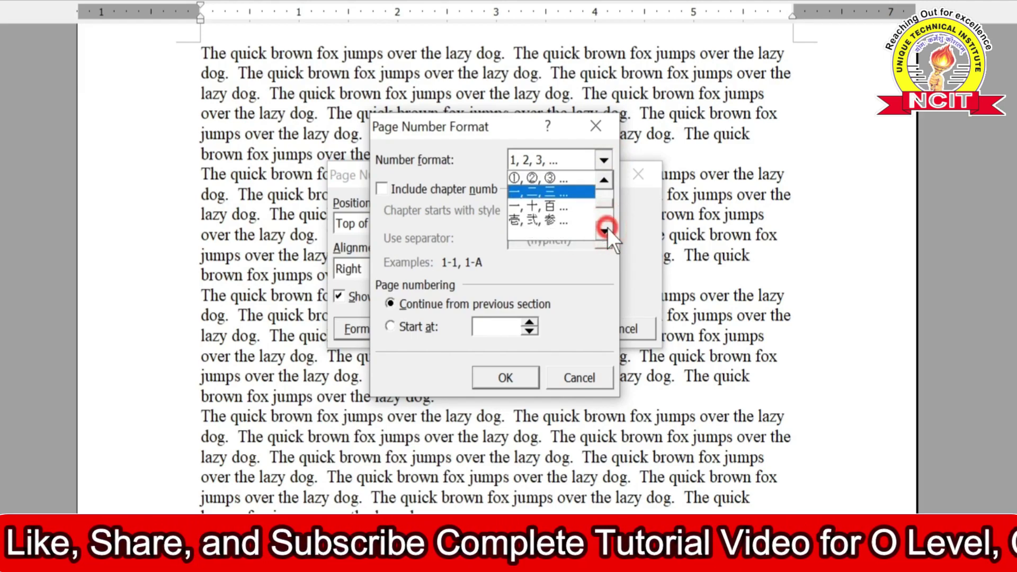
pyautogui.click(604, 231)
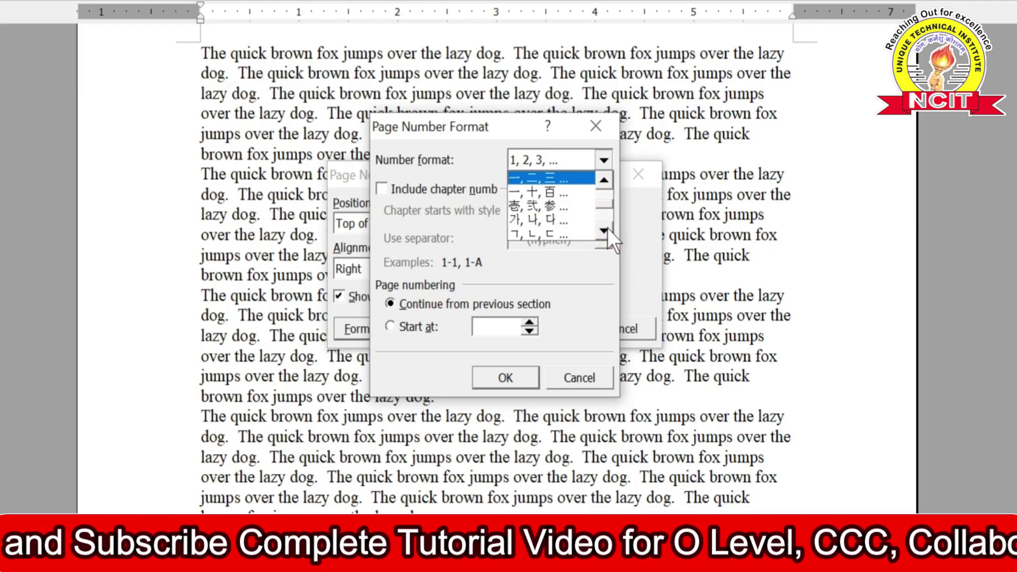
pyautogui.click(603, 182)
pyautogui.click(603, 183)
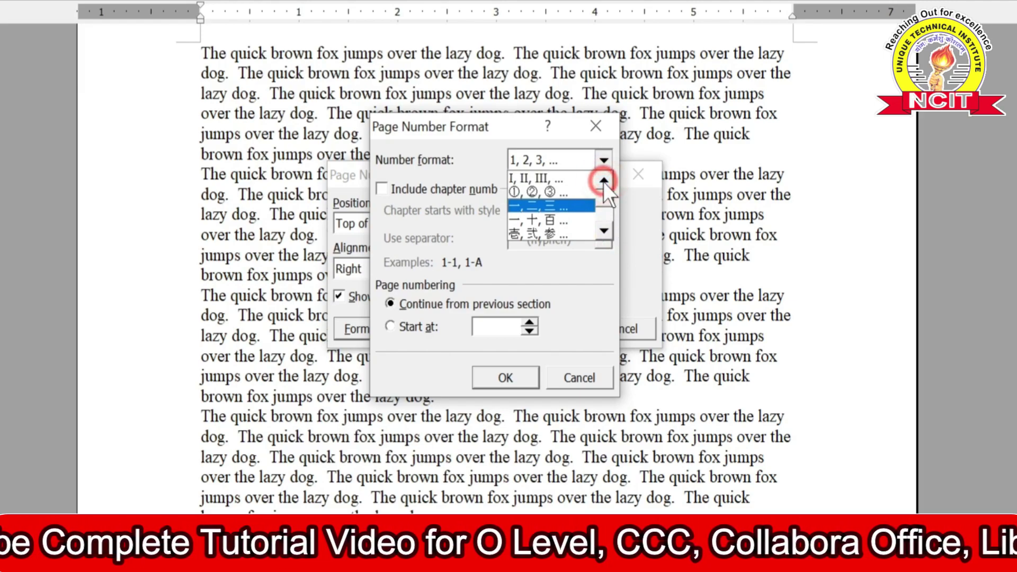
pyautogui.click(605, 181)
pyautogui.click(605, 181)
pyautogui.click(605, 181)
pyautogui.click(606, 181)
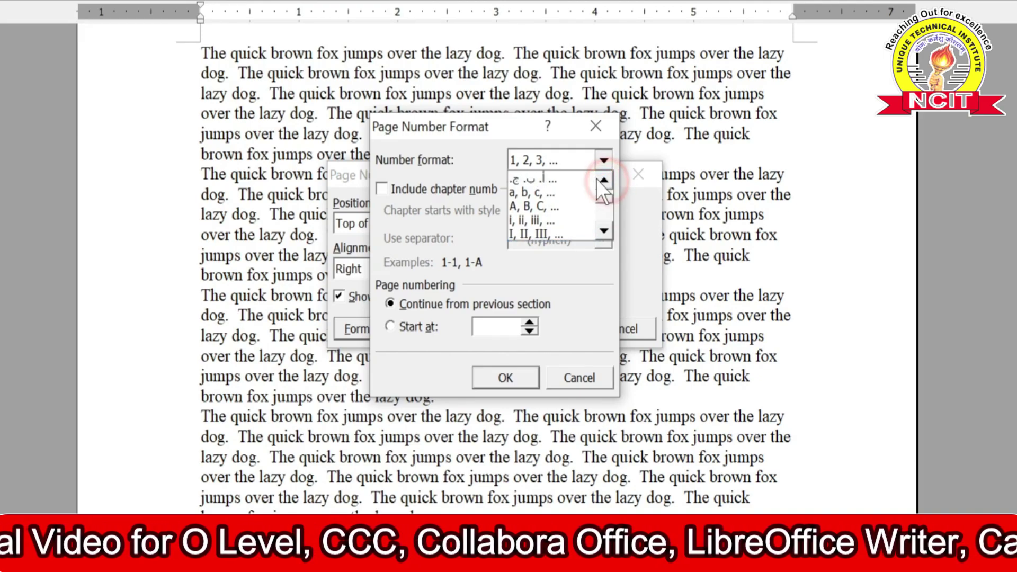
pyautogui.click(586, 138)
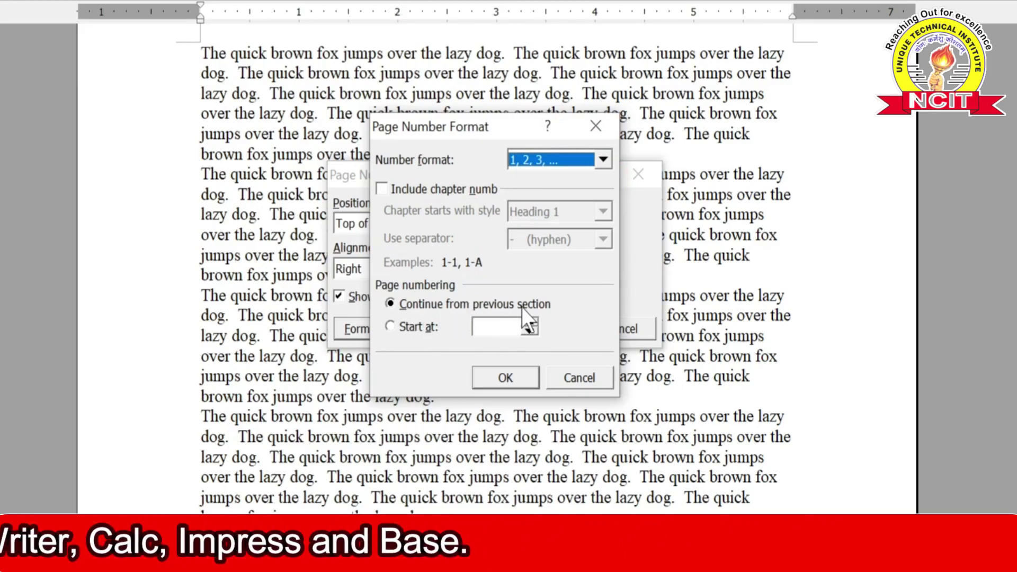
# Step: Set the page numbering to start at 1 and insert the page numbers into the document
pyautogui.click(390, 328)
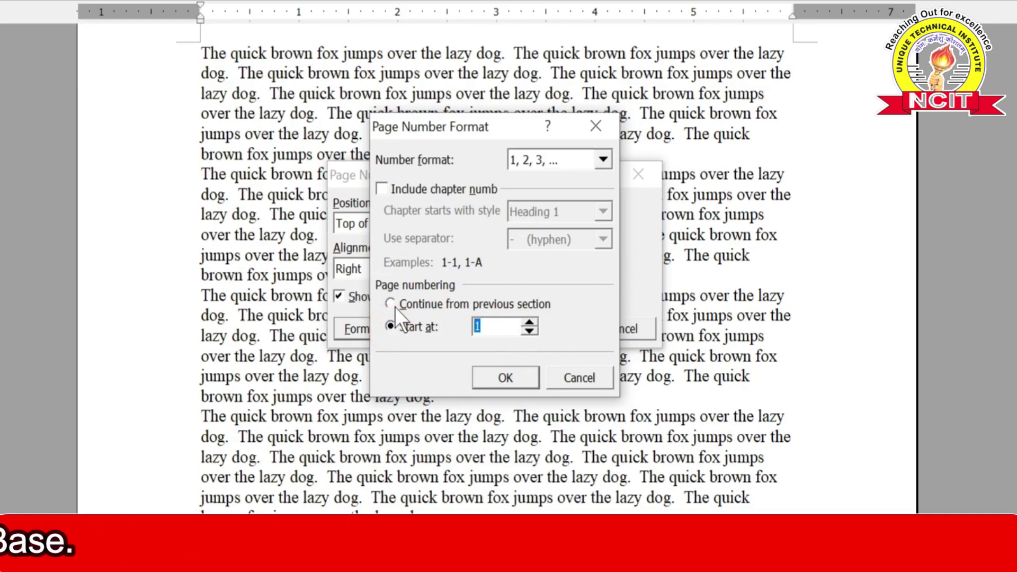
pyautogui.click(481, 324)
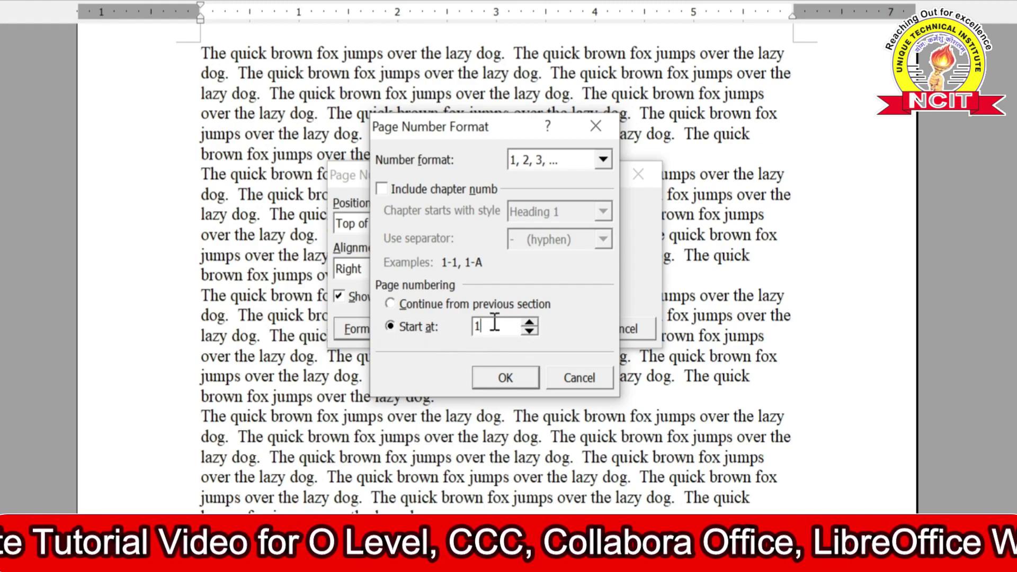
pyautogui.click(500, 376)
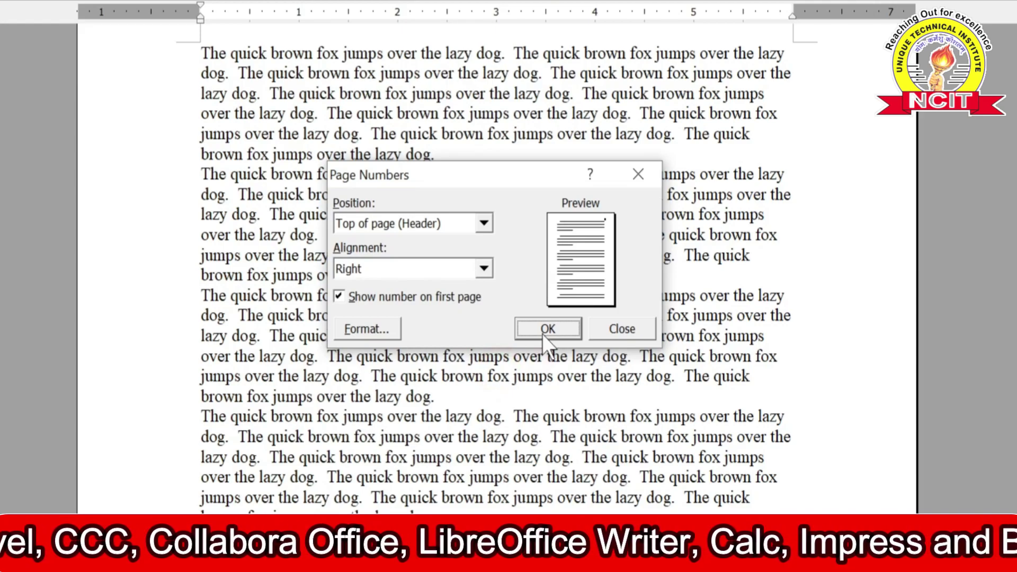
pyautogui.click(543, 333)
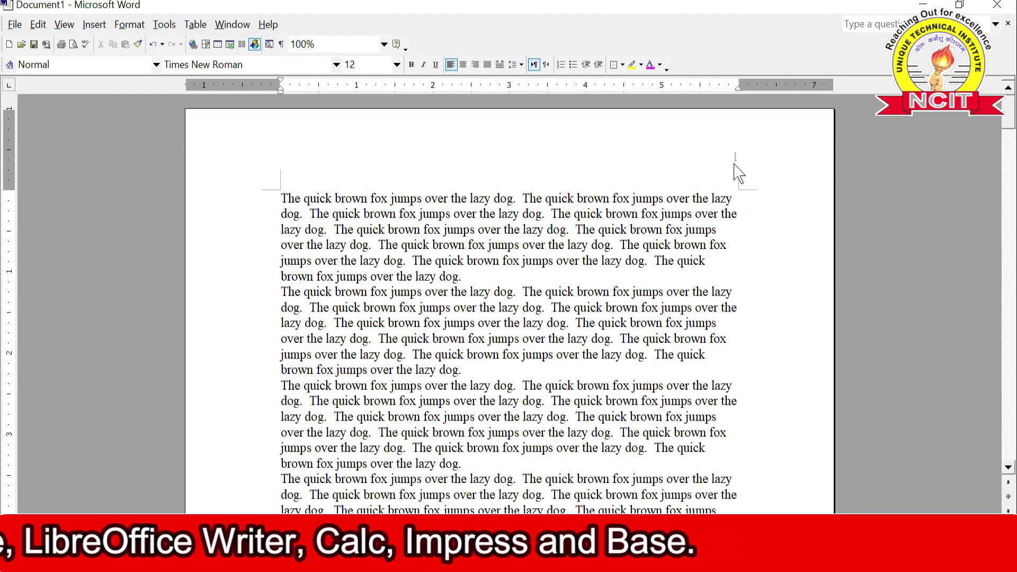
# Step: Examine the inserted header page numbers throughout the pages of the document
pyautogui.scroll(-15, 705, 222)
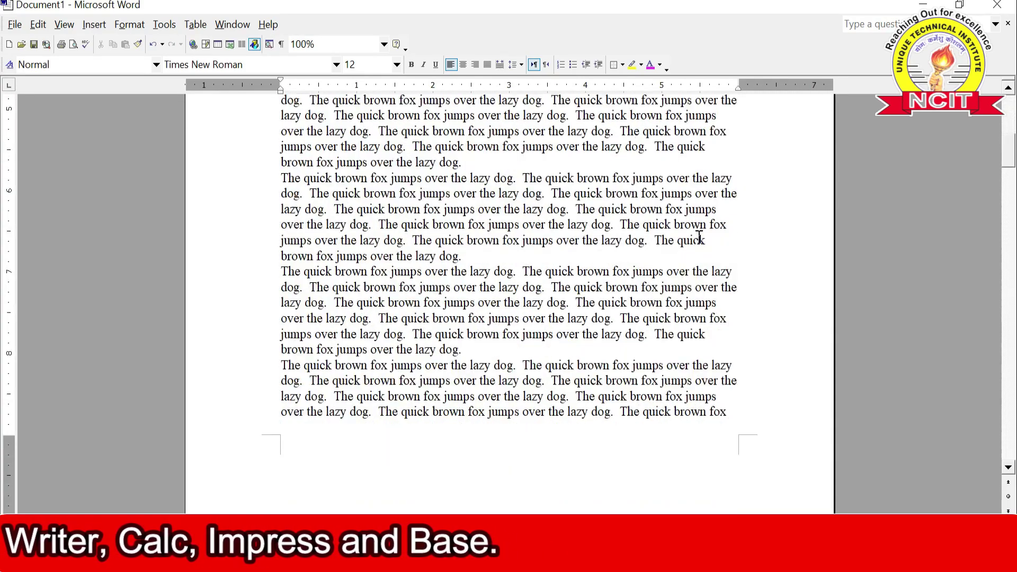
pyautogui.scroll(-15, 732, 339)
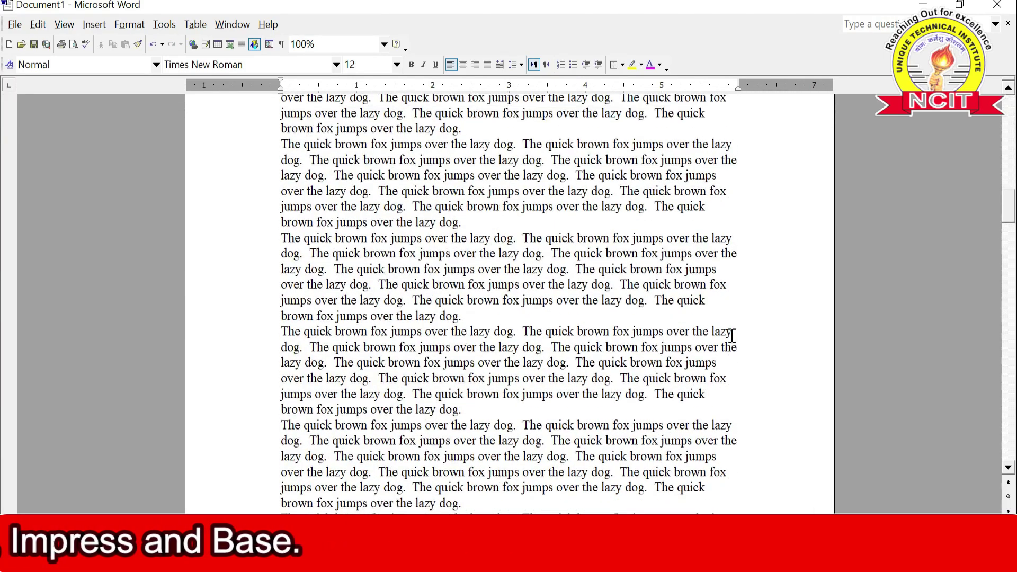
pyautogui.scroll(-12, 733, 318)
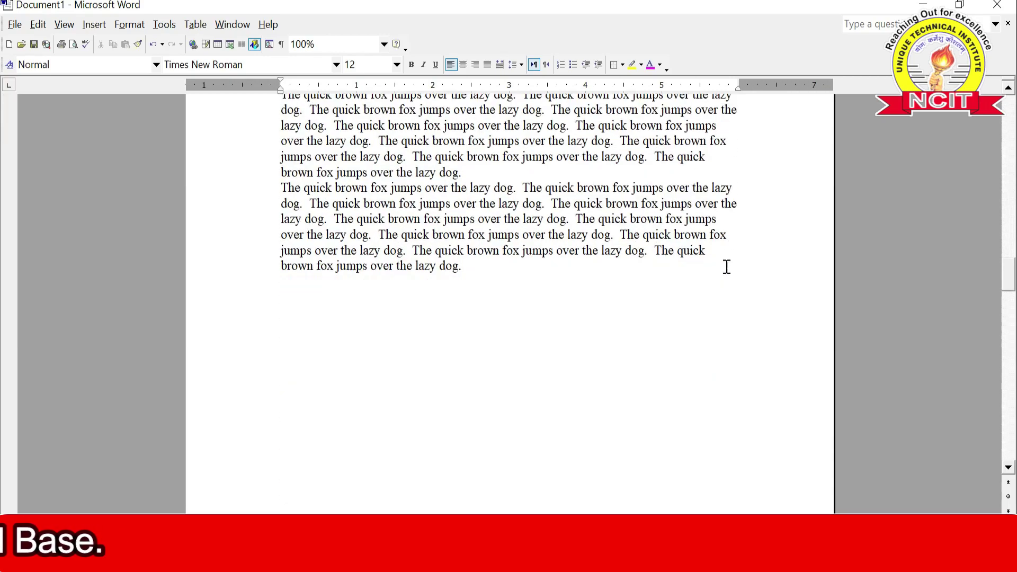
pyautogui.scroll(-6, 727, 267)
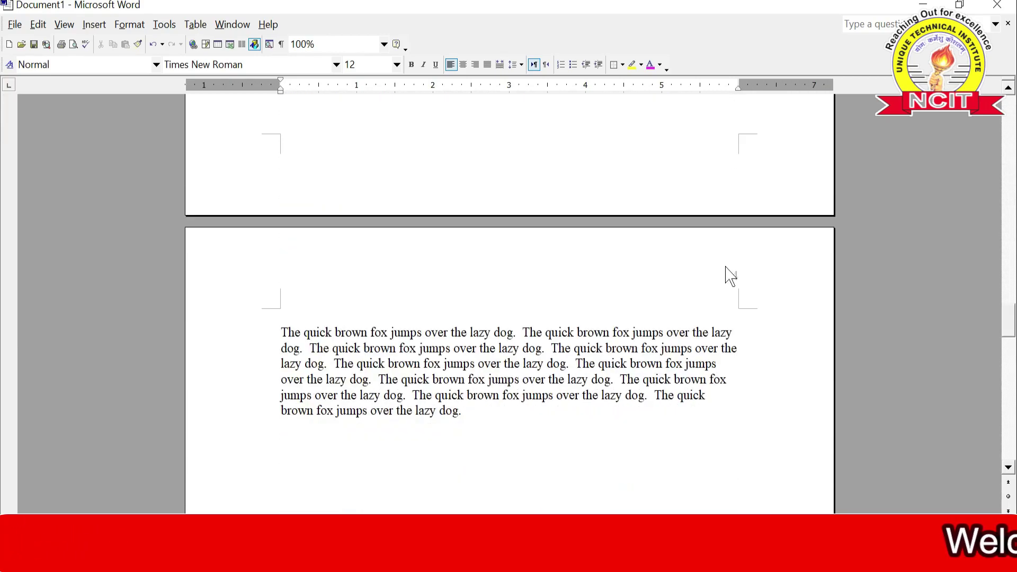
pyautogui.scroll(15, 726, 266)
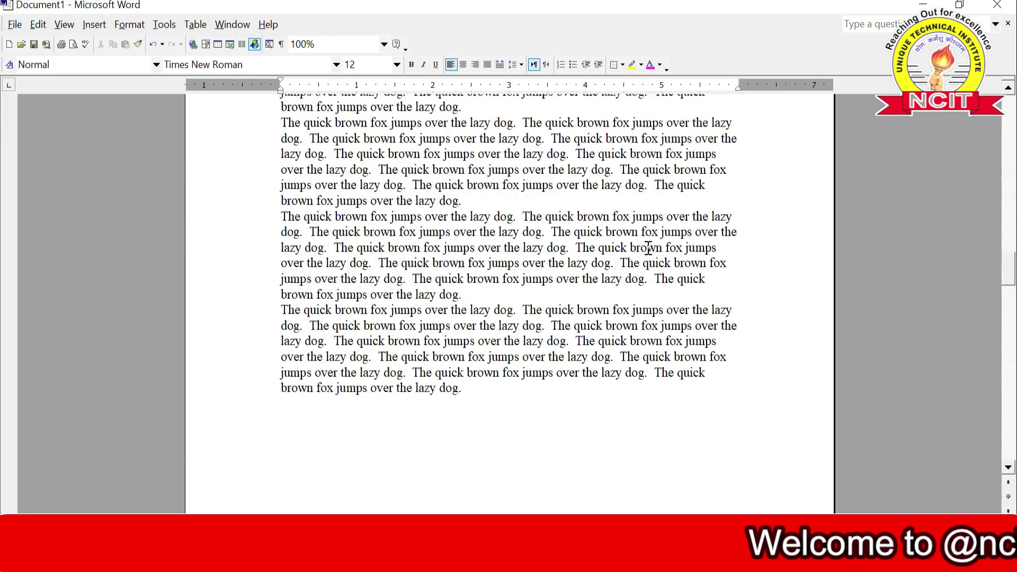
pyautogui.scroll(6, 648, 247)
pyautogui.scroll(6, 647, 246)
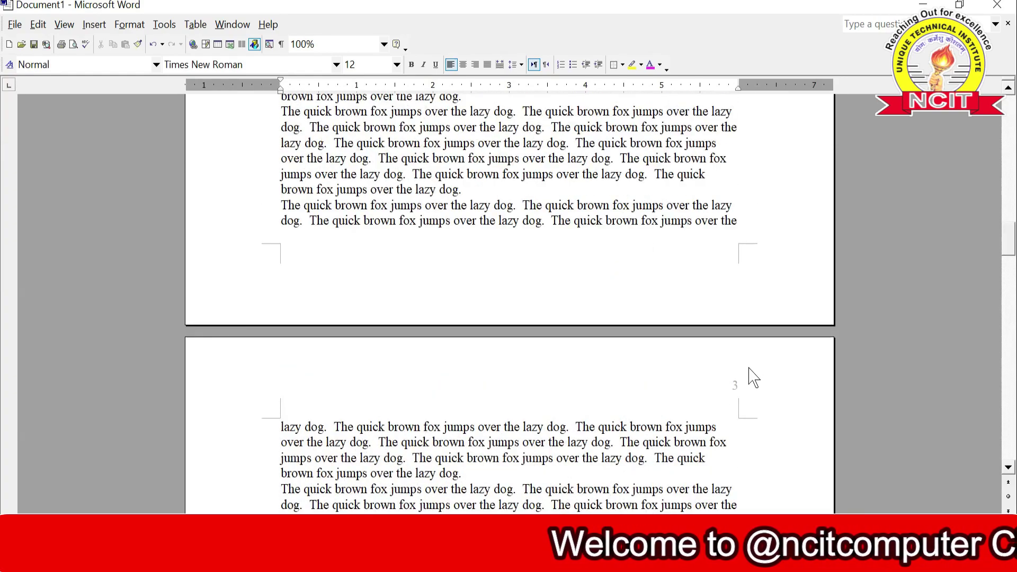
pyautogui.scroll(9, 535, 257)
pyautogui.scroll(15, 535, 256)
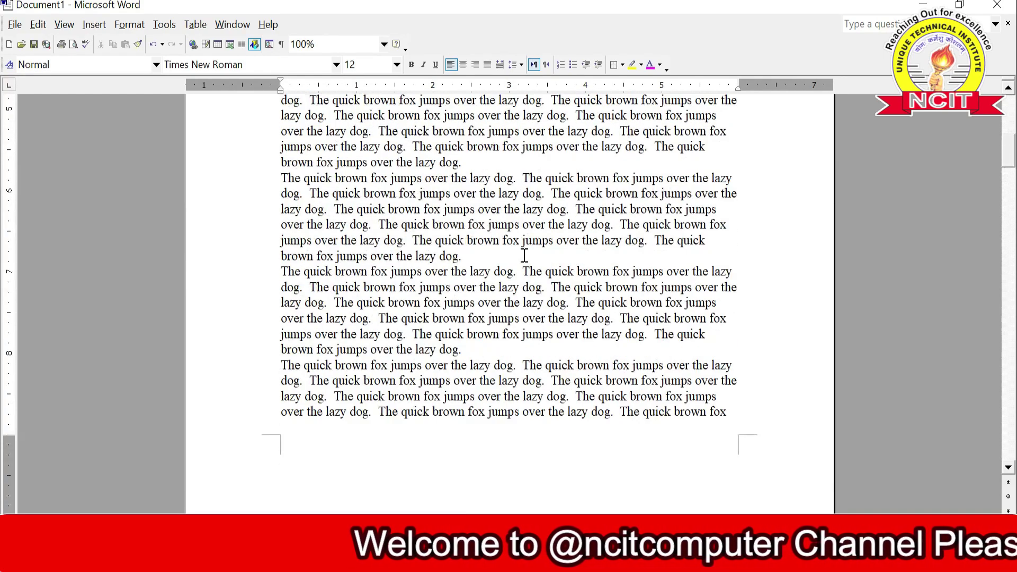
# Step: Change the header page numbers to Center alignment and apply them to the document
pyautogui.click(94, 25)
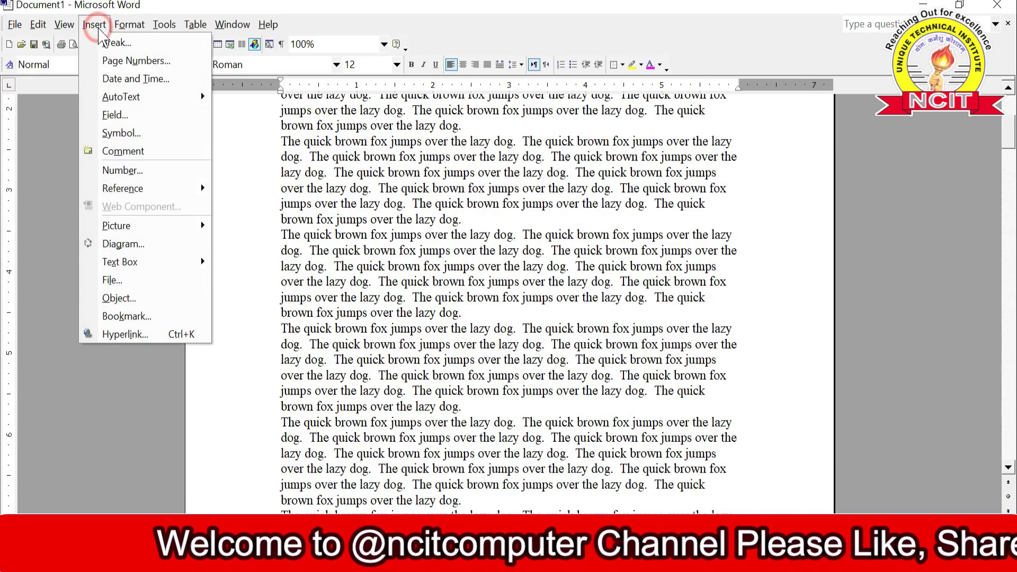
pyautogui.click(107, 60)
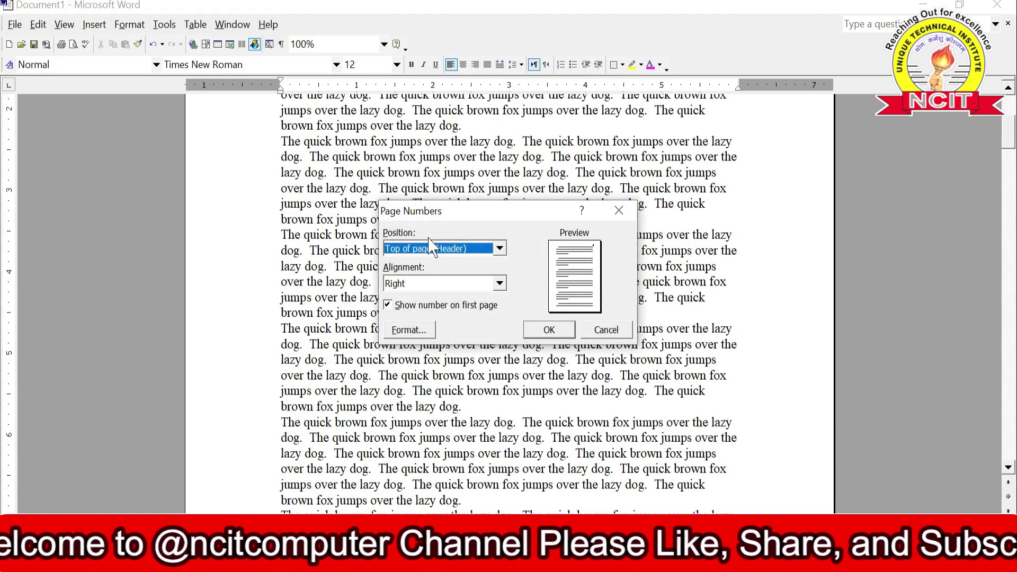
pyautogui.click(498, 284)
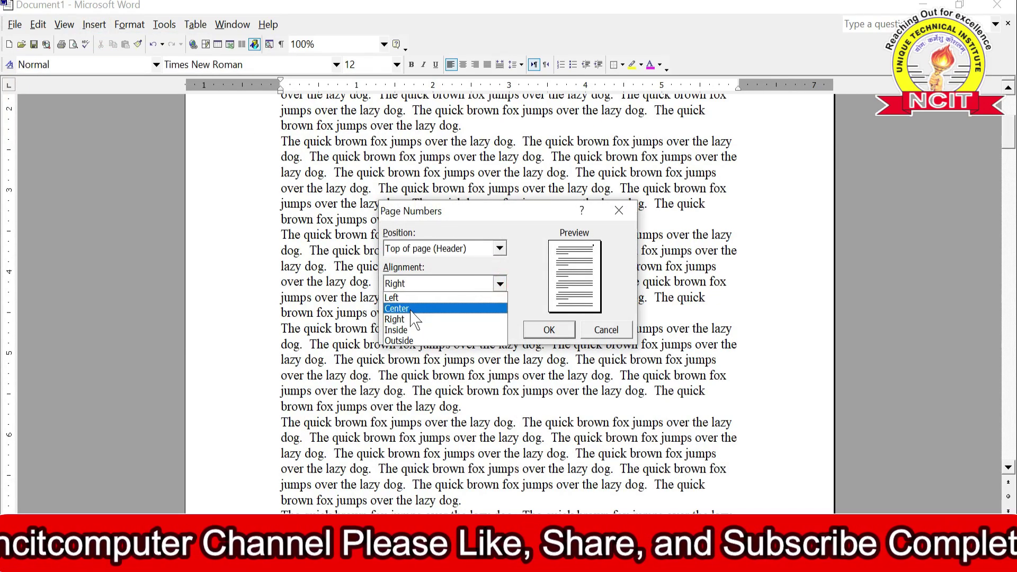
pyautogui.click(408, 308)
pyautogui.click(549, 329)
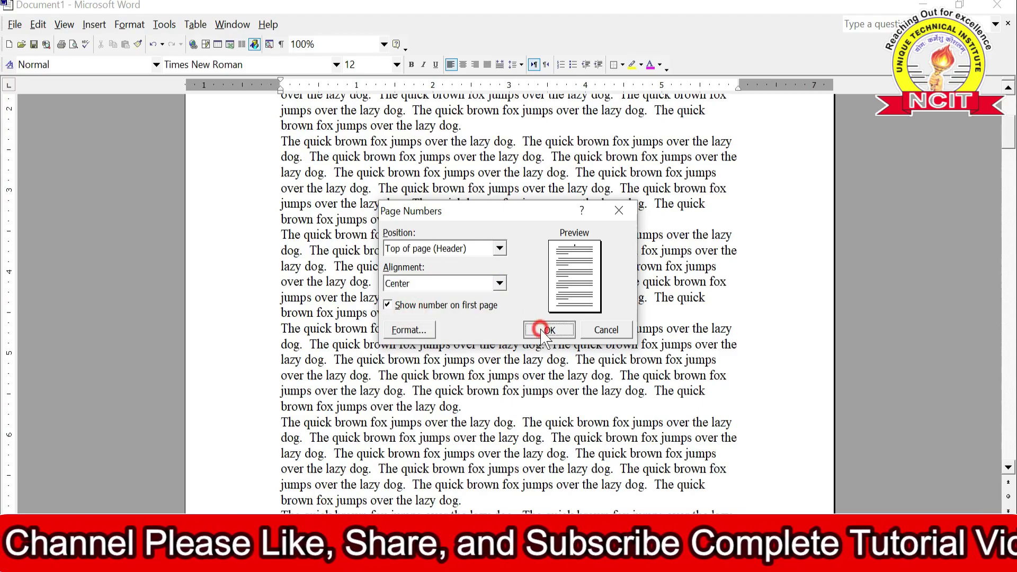
pyautogui.scroll(1, 519, 175)
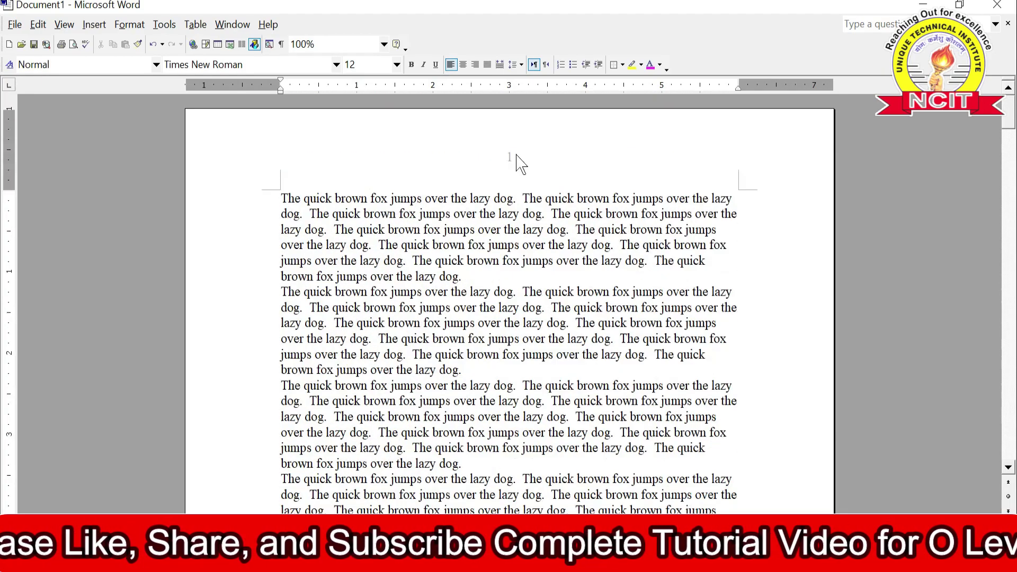
# Step: Insert page numbers positioned at Vertically Center of Page with Right alignment, and check their placement on the first page
pyautogui.click(94, 24)
pyautogui.click(123, 61)
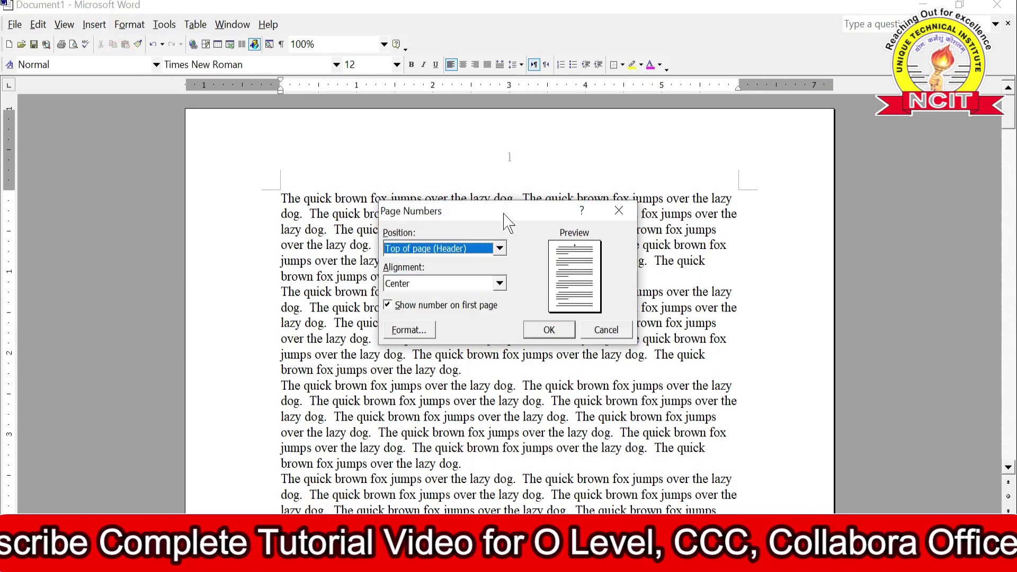
pyautogui.click(501, 249)
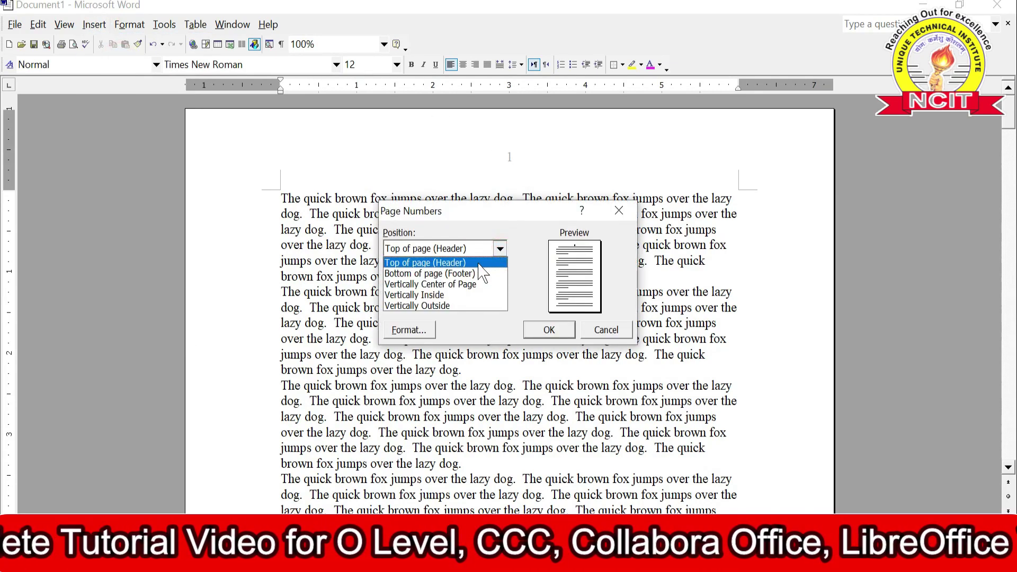
pyautogui.click(465, 285)
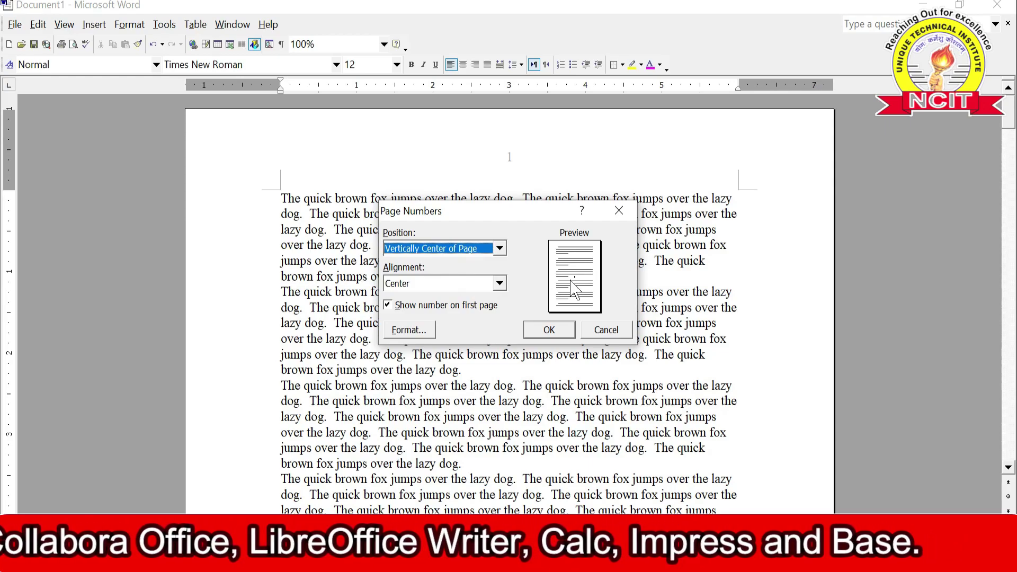
pyautogui.click(500, 283)
pyautogui.click(437, 320)
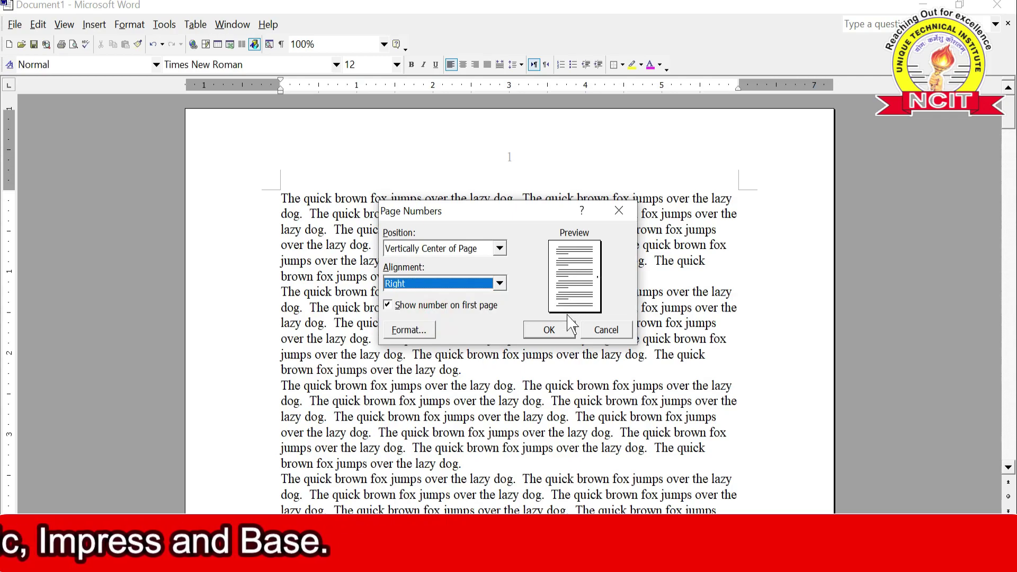
pyautogui.click(551, 330)
pyautogui.scroll(-3, 765, 311)
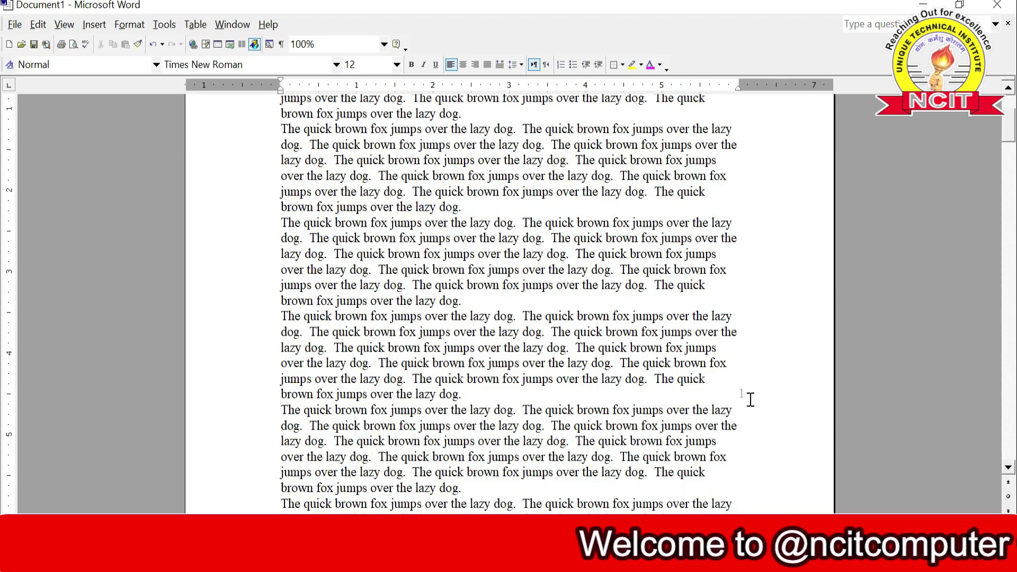
pyautogui.scroll(3, 750, 400)
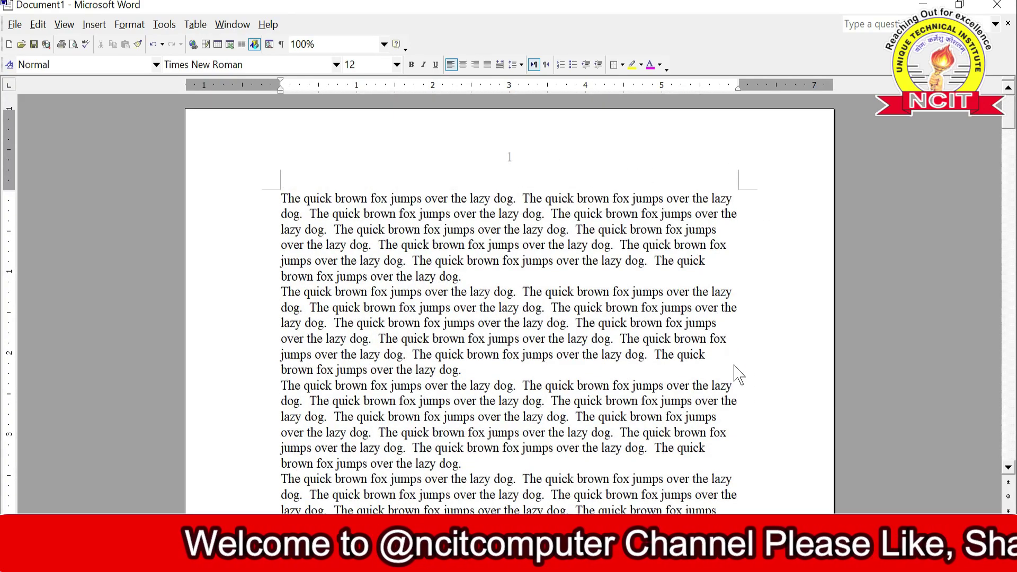
pyautogui.scroll(-5, 740, 385)
pyautogui.scroll(-3, 739, 380)
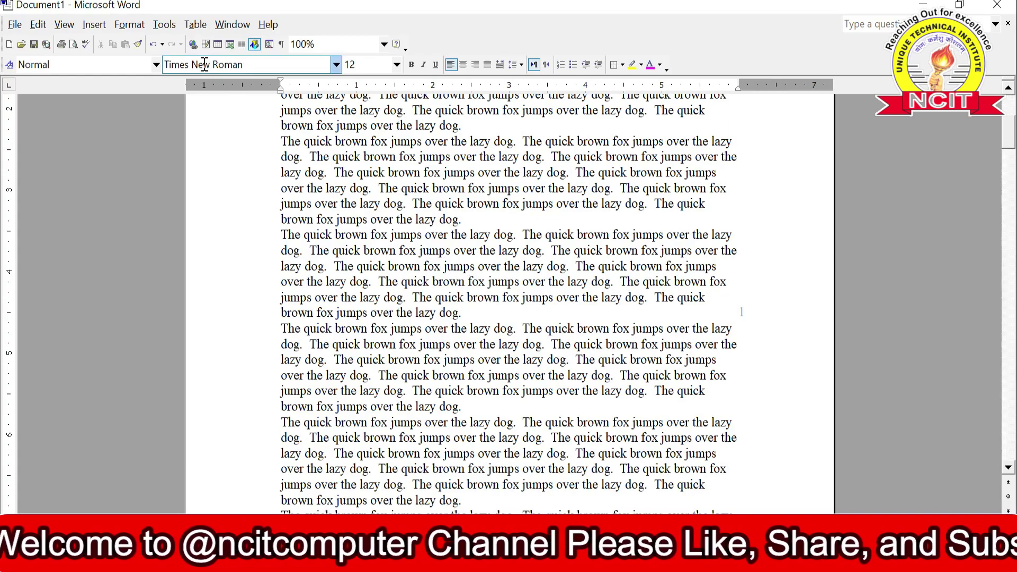
# Step: Reopen the page number settings and set the alignment to Right for the Top of page (Header) position
pyautogui.click(82, 27)
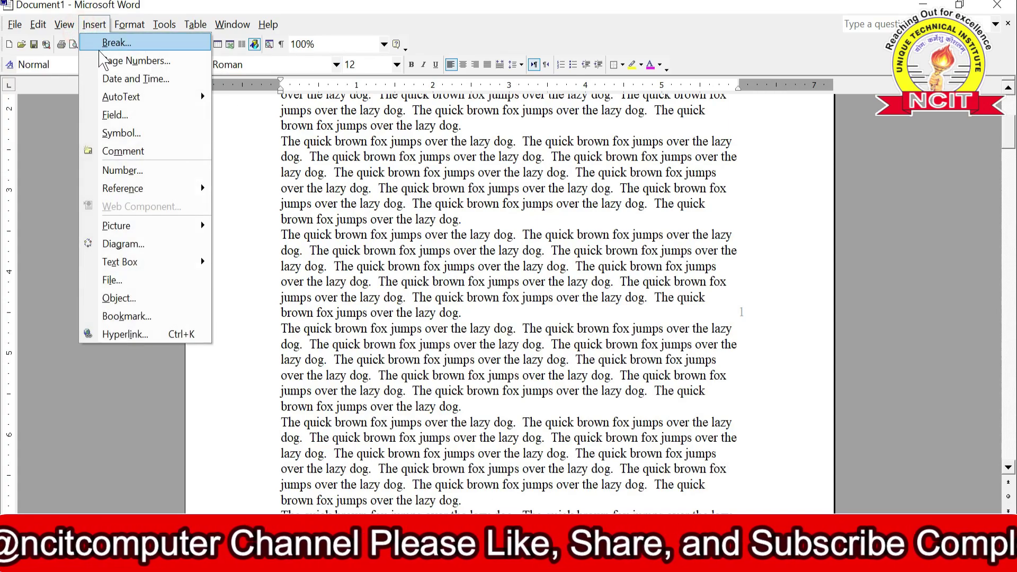
pyautogui.click(109, 61)
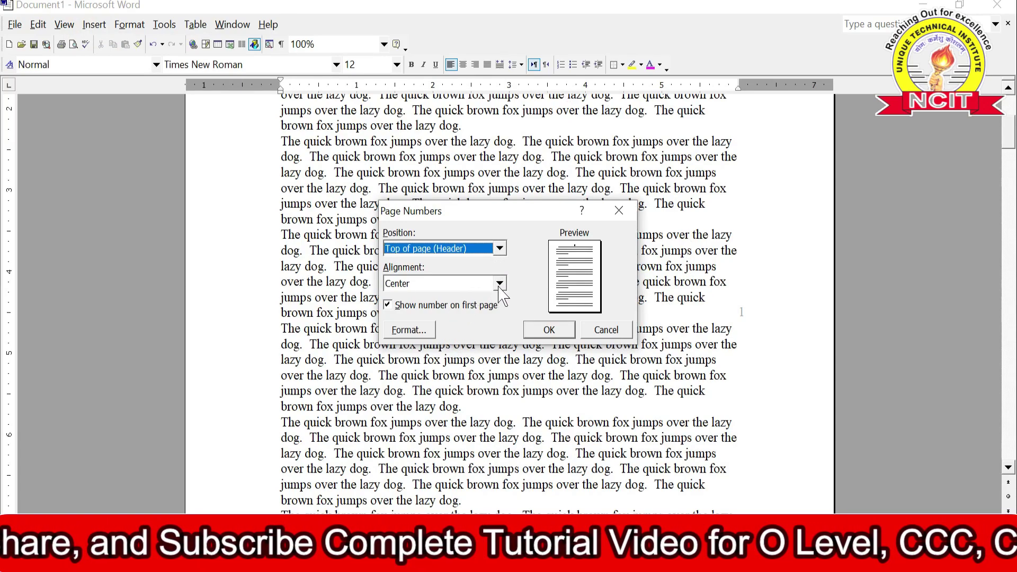
pyautogui.click(499, 284)
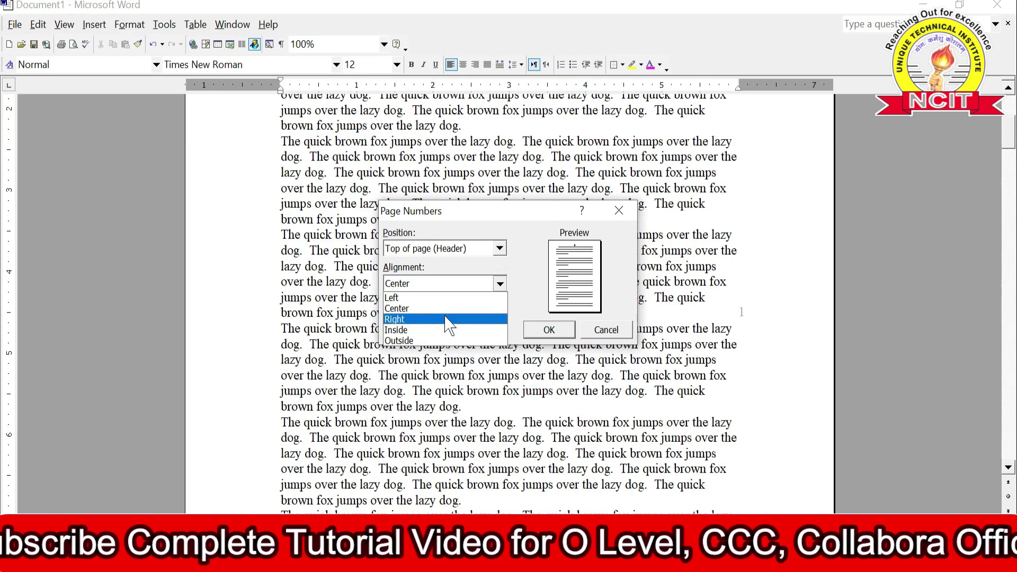
pyautogui.click(448, 320)
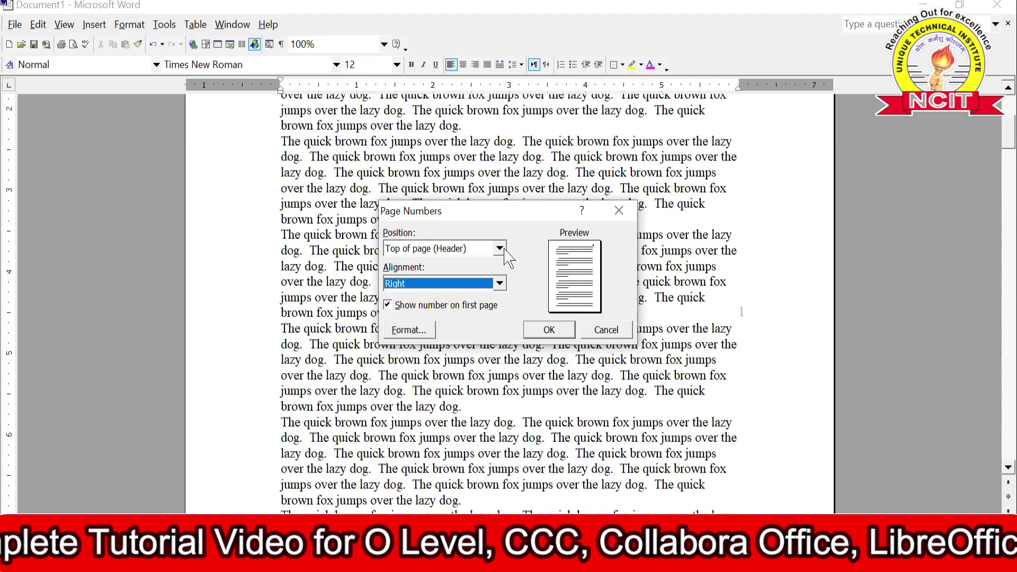
pyautogui.click(502, 249)
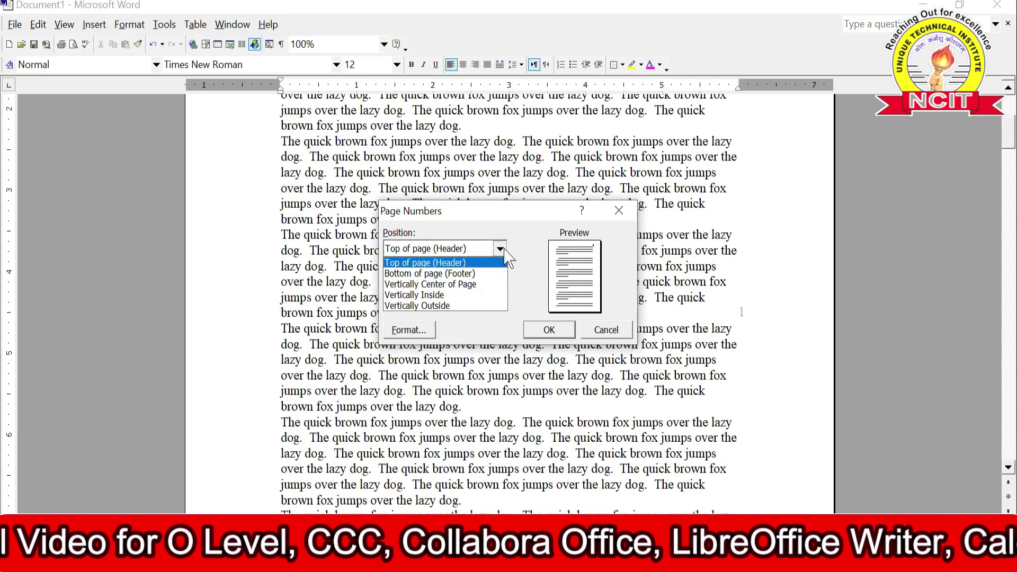
pyautogui.click(502, 249)
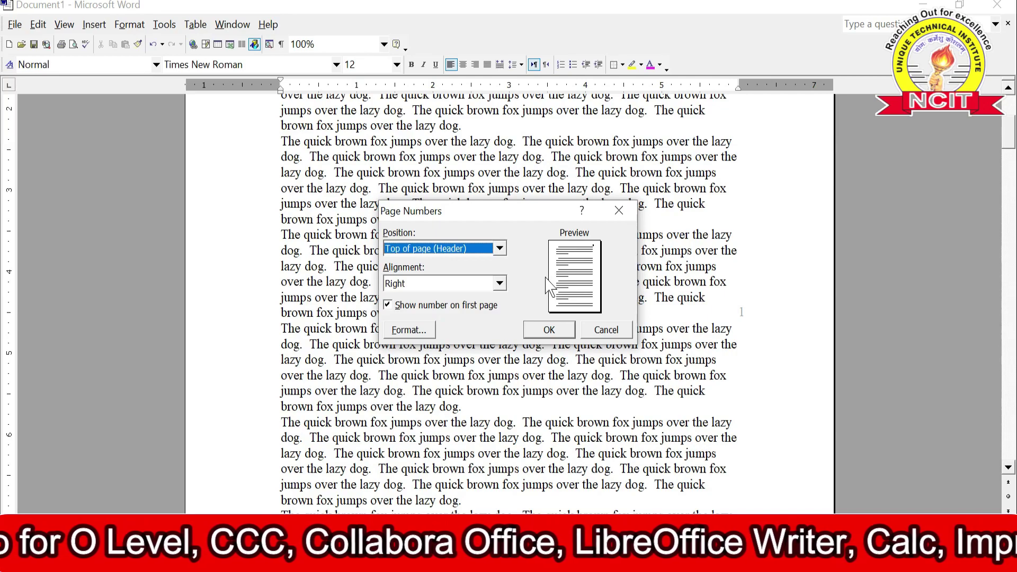
# Step: Set the page numbering to start at 10 and apply the page numbers to the document
pyautogui.click(415, 331)
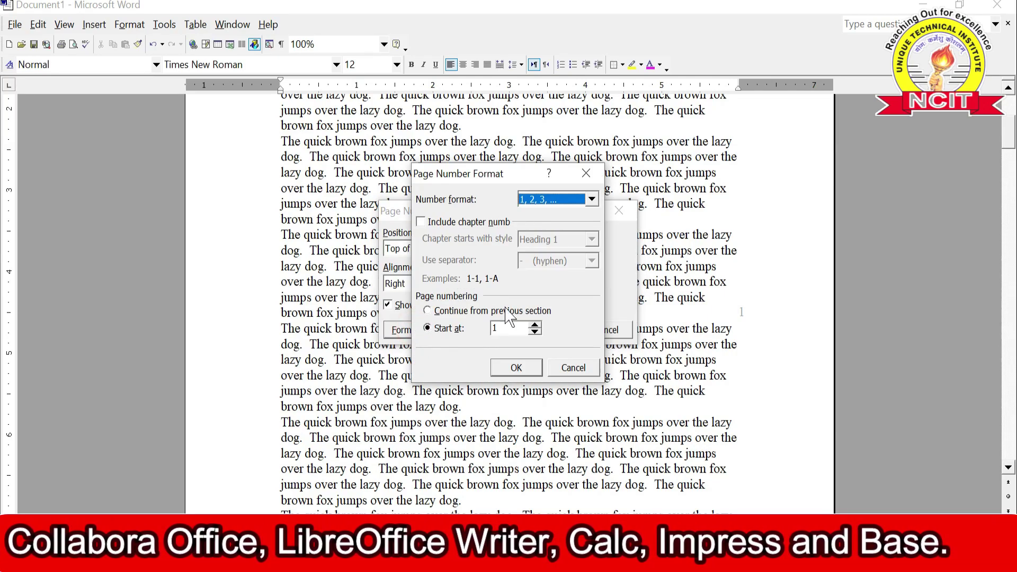
pyautogui.click(505, 329)
pyautogui.click(535, 324)
pyautogui.click(535, 325)
pyautogui.click(535, 324)
pyautogui.click(535, 324)
pyautogui.click(535, 324)
pyautogui.click(535, 325)
pyautogui.click(535, 325)
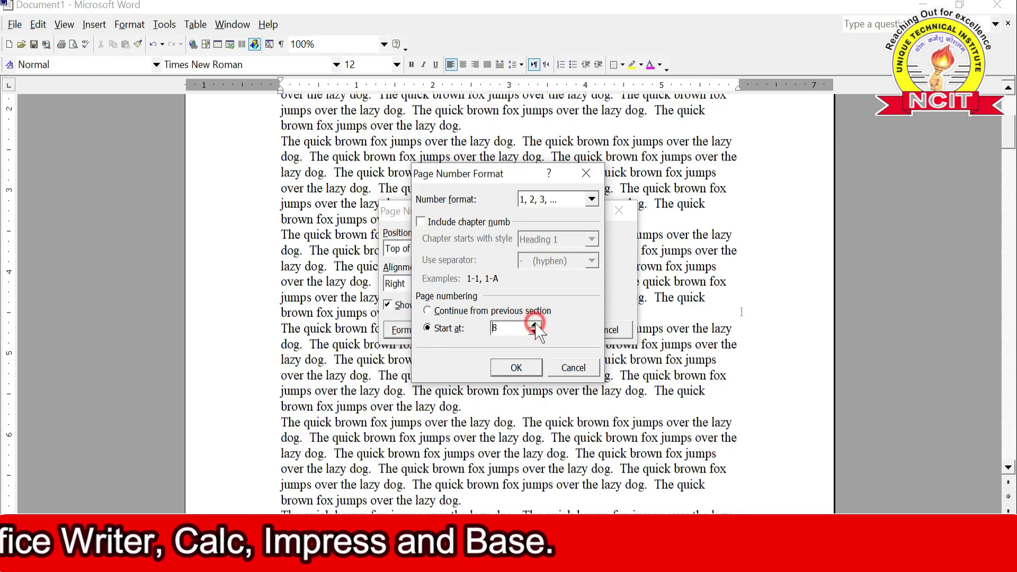
pyautogui.click(535, 325)
pyautogui.click(535, 324)
pyautogui.click(511, 328)
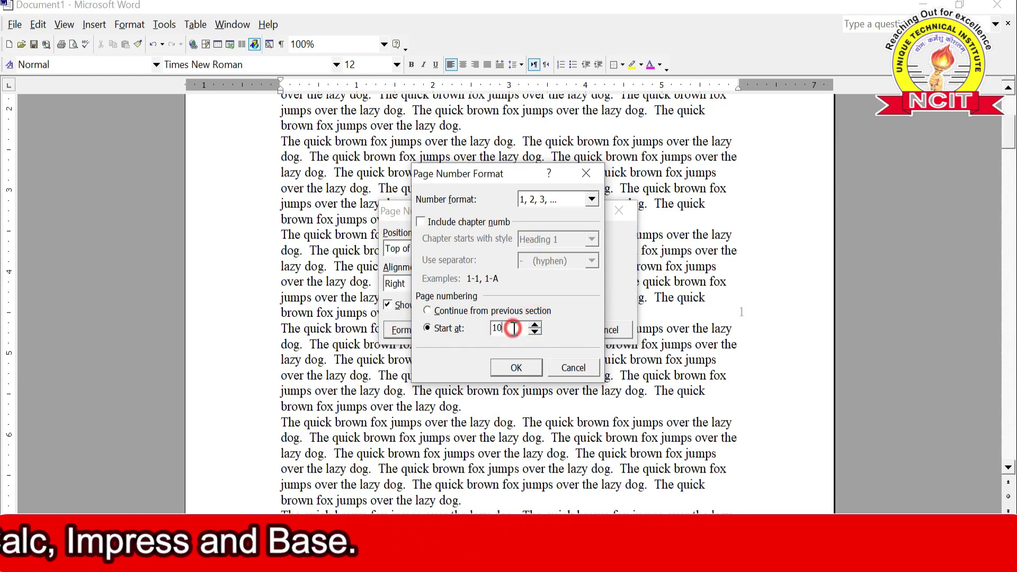
pyautogui.click(517, 367)
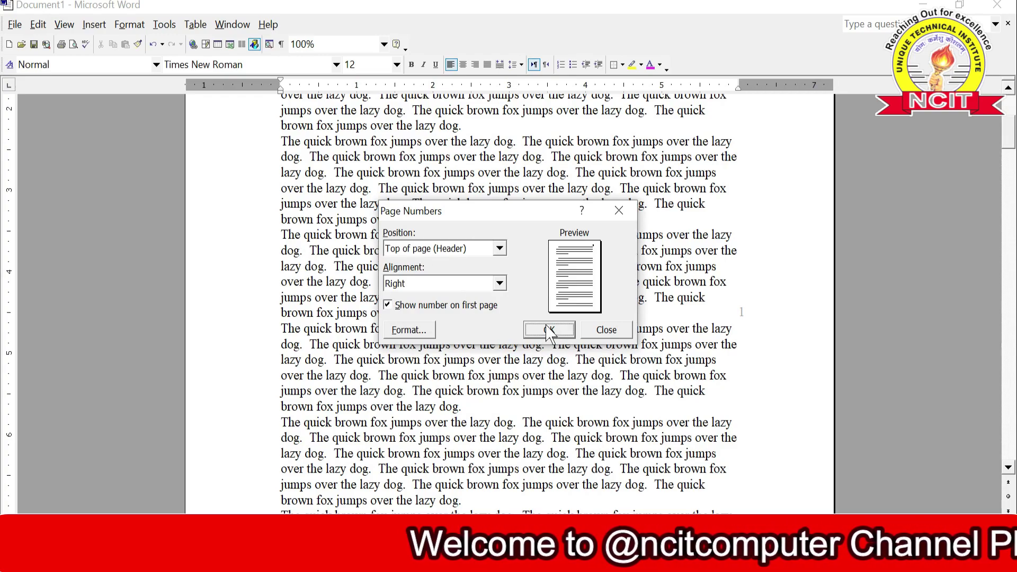
pyautogui.click(548, 328)
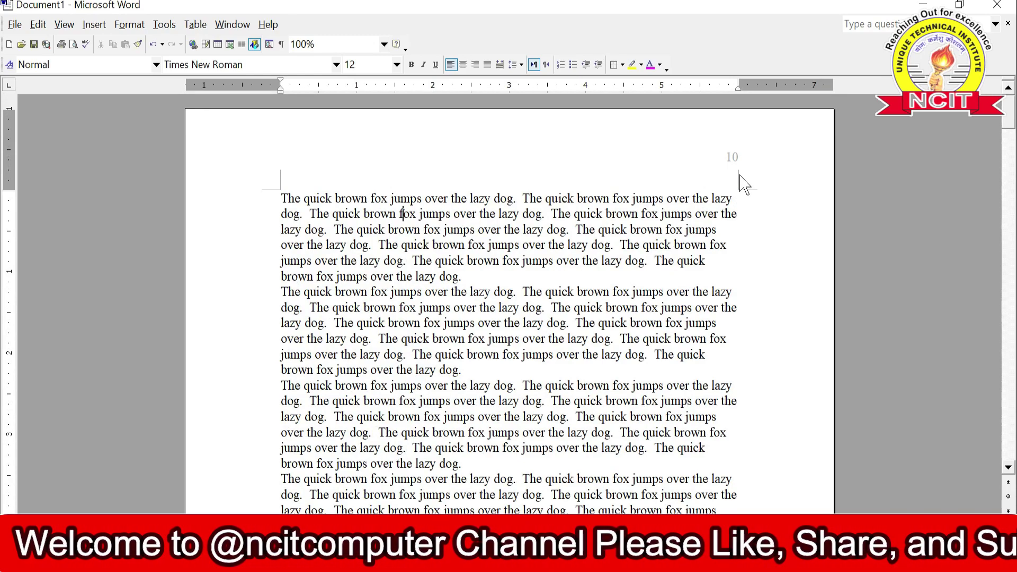
pyautogui.click(1007, 88)
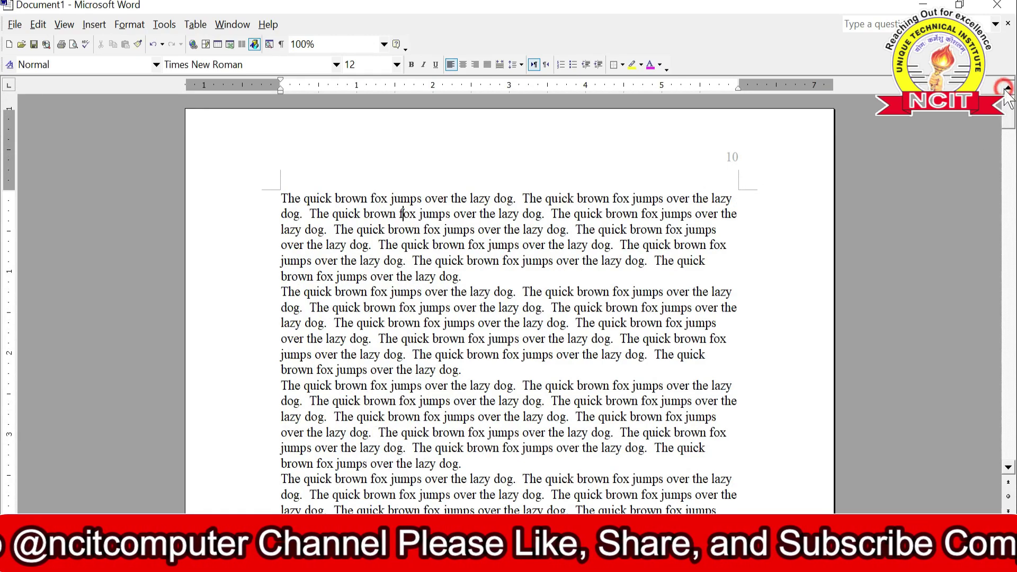